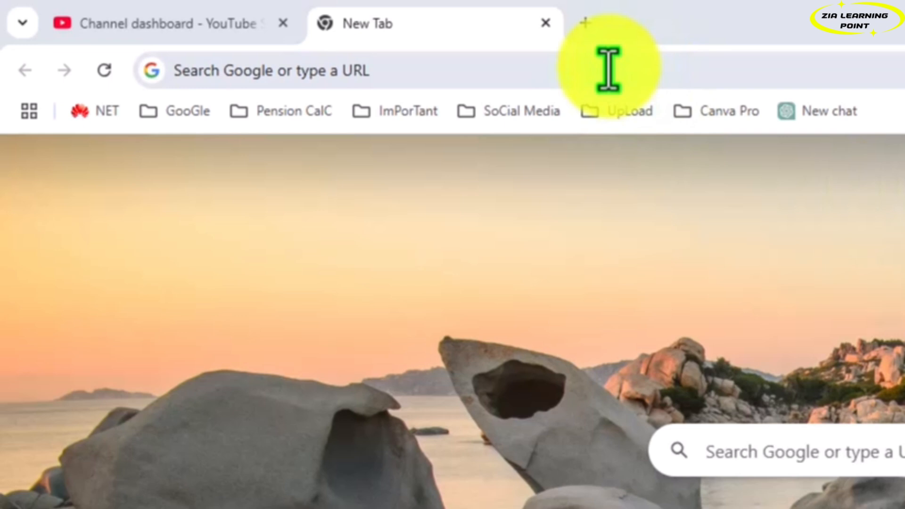
Search the web for "microsoft windows 10 download", open Microsoft's Download Windows 10 page and dismiss its Copilot app banner.
left_click(260, 29)
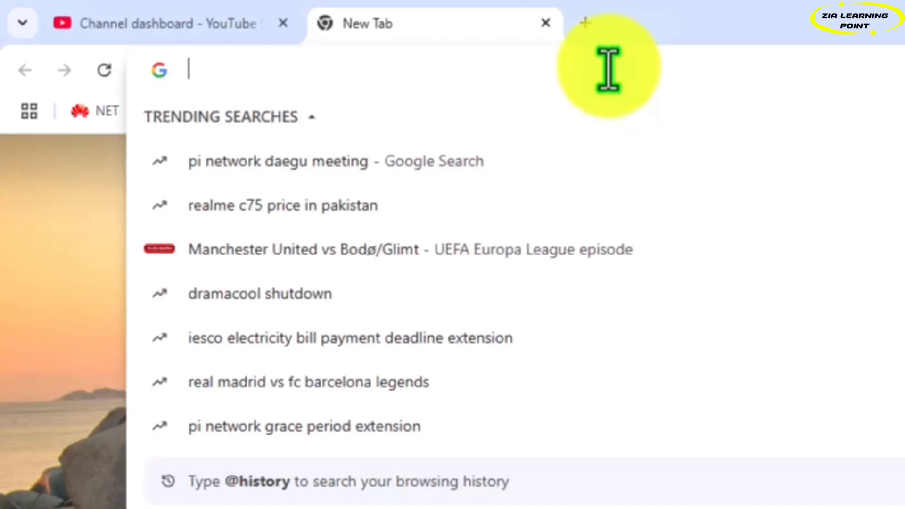
type("m")
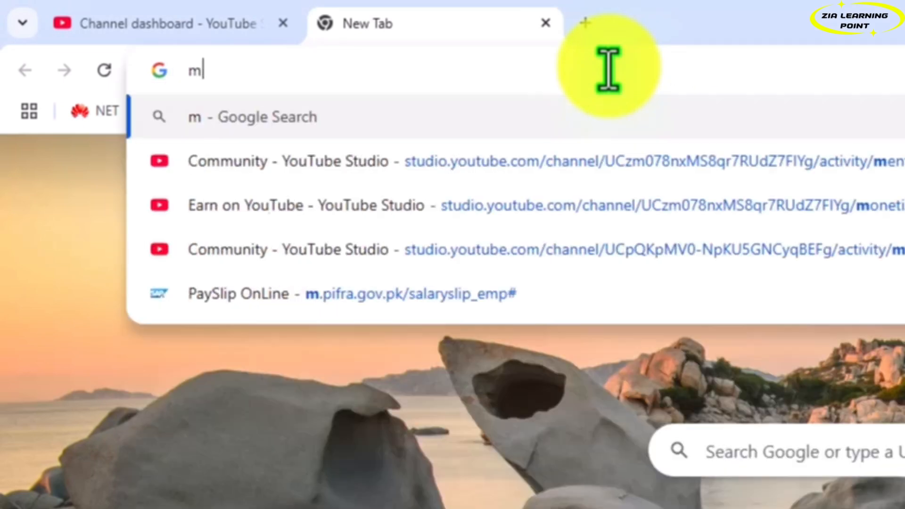
type("icro")
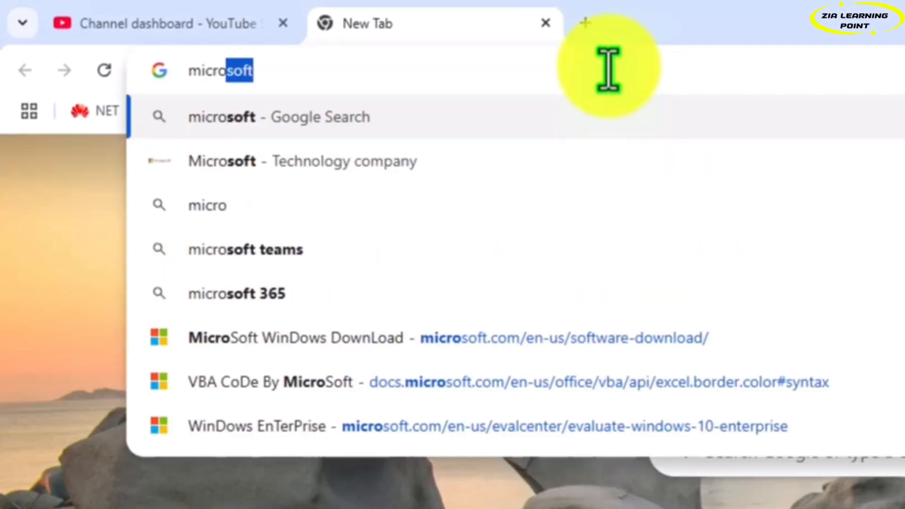
type("soft win")
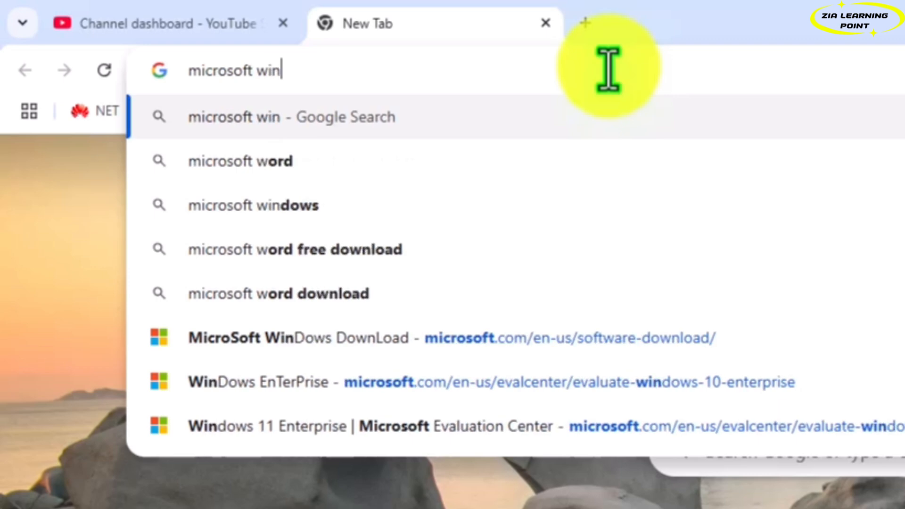
type("dows 10")
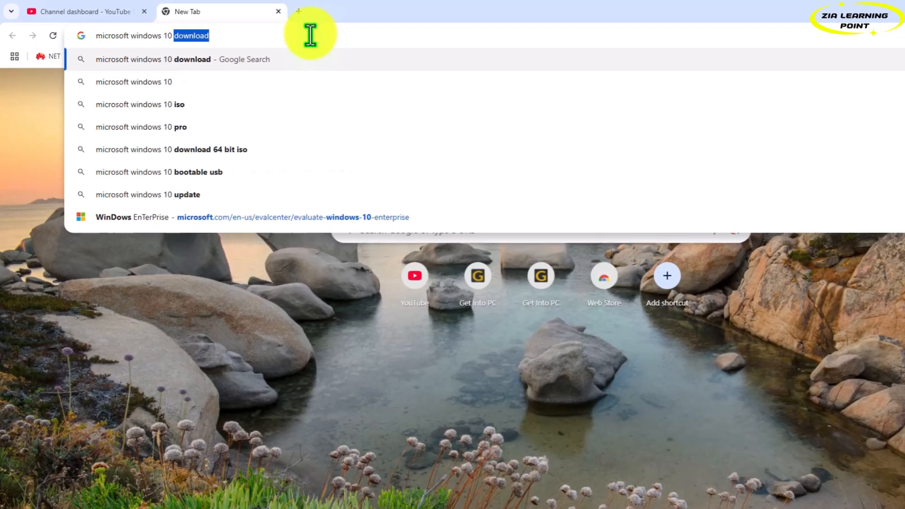
key("Return")
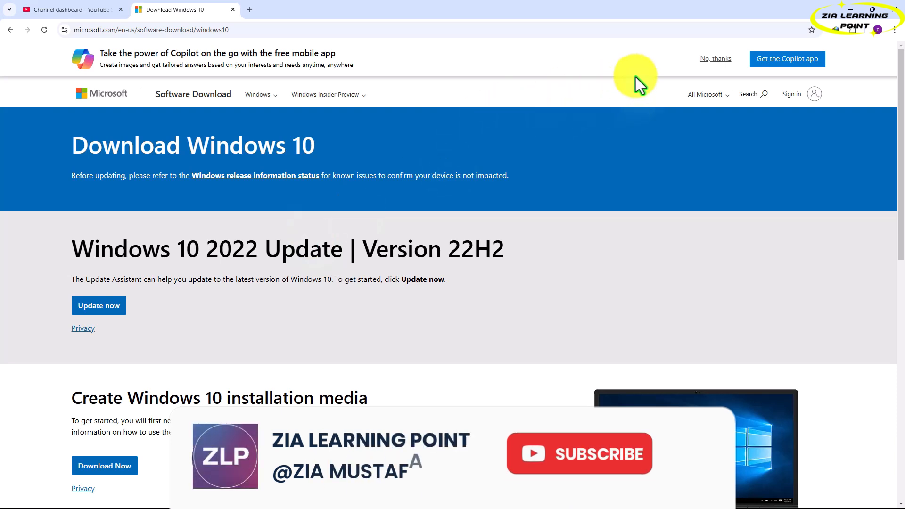
left_click(712, 58)
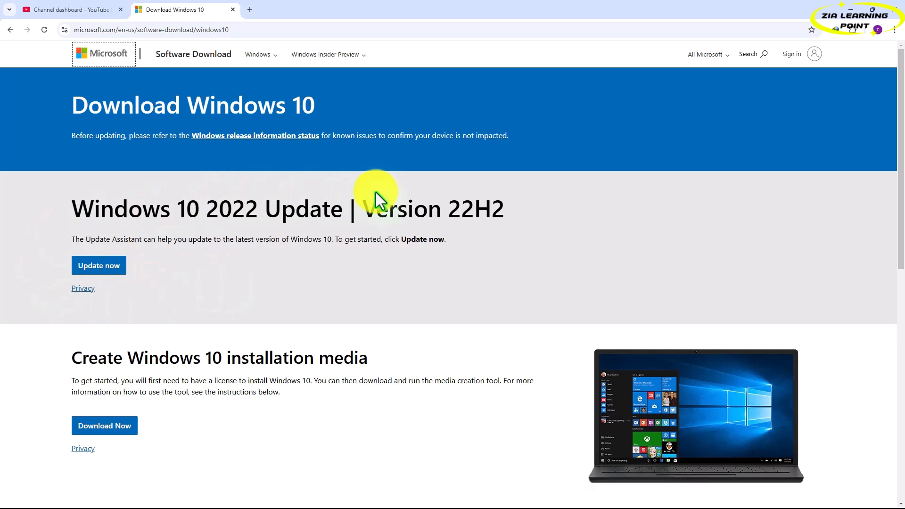
Download the Windows 10 Update Assistant, saving Windows10Upgrade9252 to the Desktop.
left_click(91, 271)
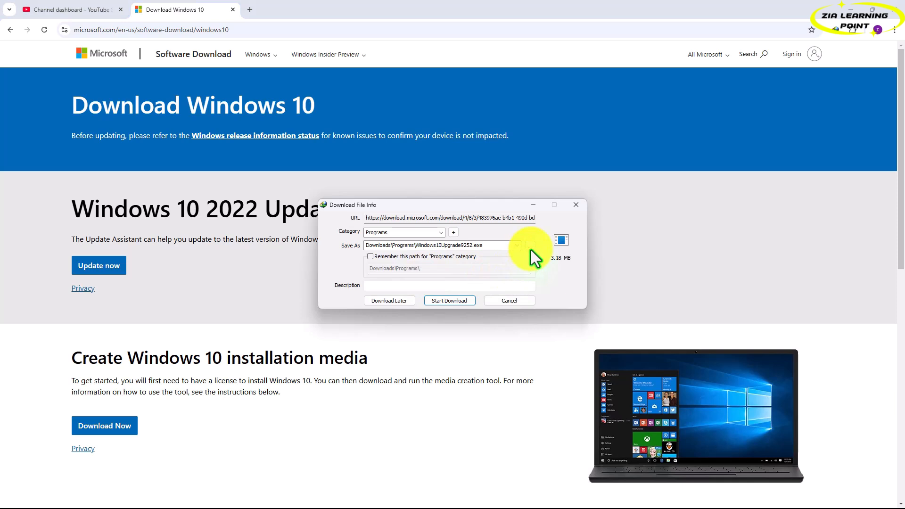
left_click(530, 246)
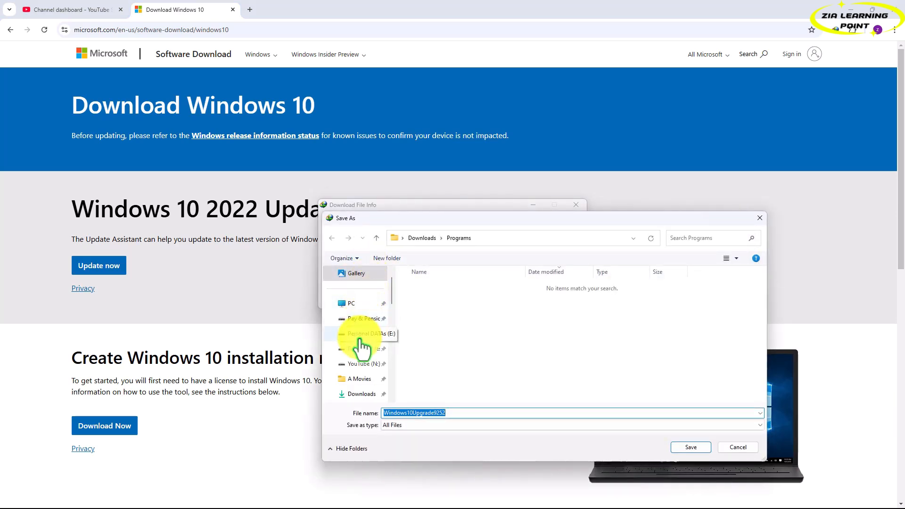
scroll(361, 348, "down", 2)
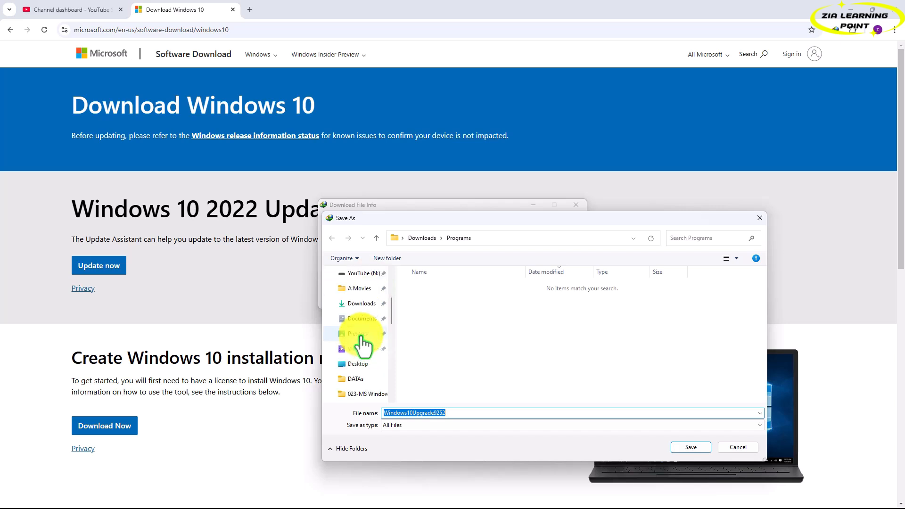
left_click(359, 363)
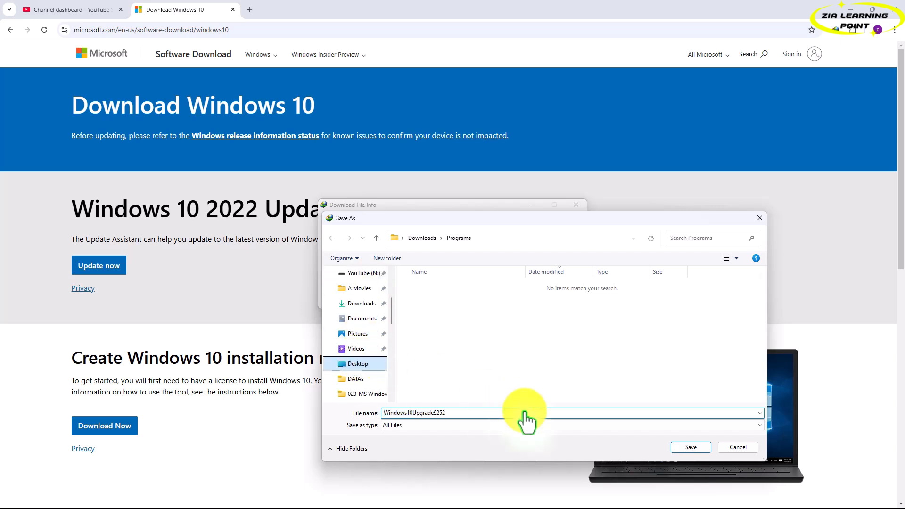
left_click(681, 445)
left_click(436, 299)
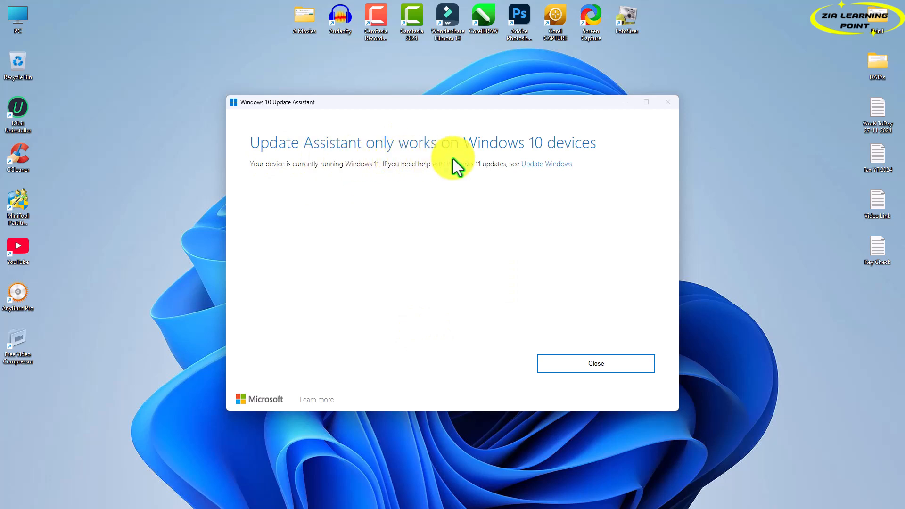
Close the Windows 10 Update Assistant.
mouse_move(541, 495)
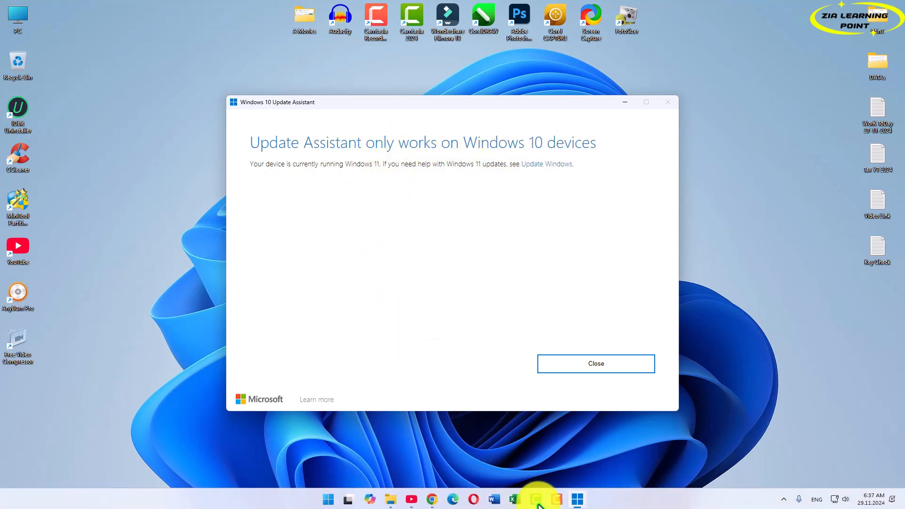
left_click(329, 497)
left_click(627, 243)
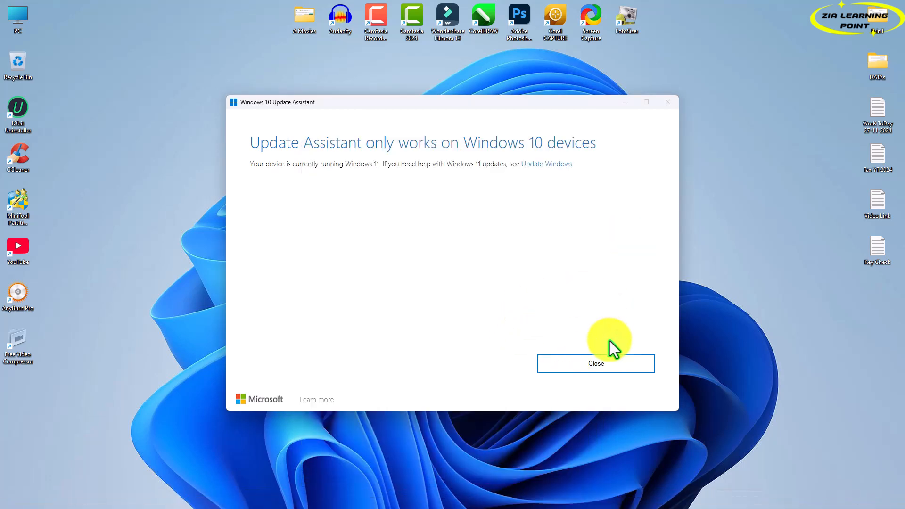
left_click(599, 368)
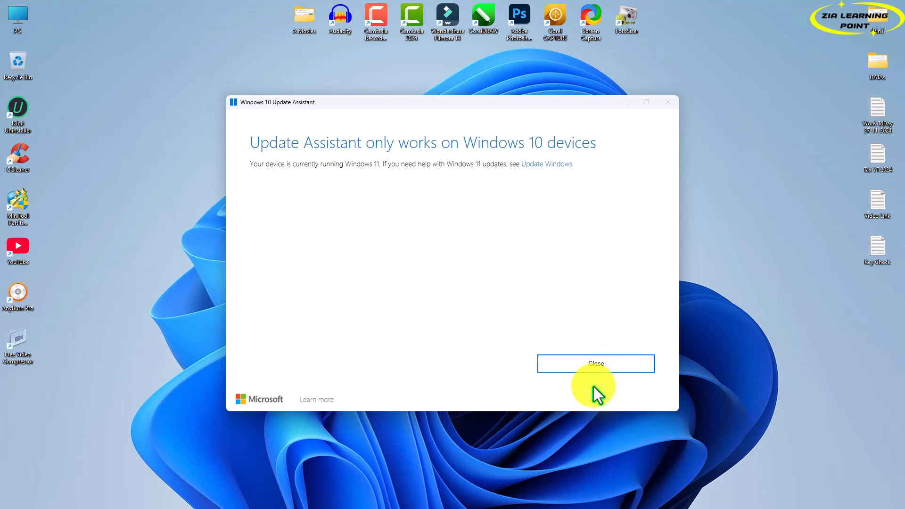
left_click(581, 367)
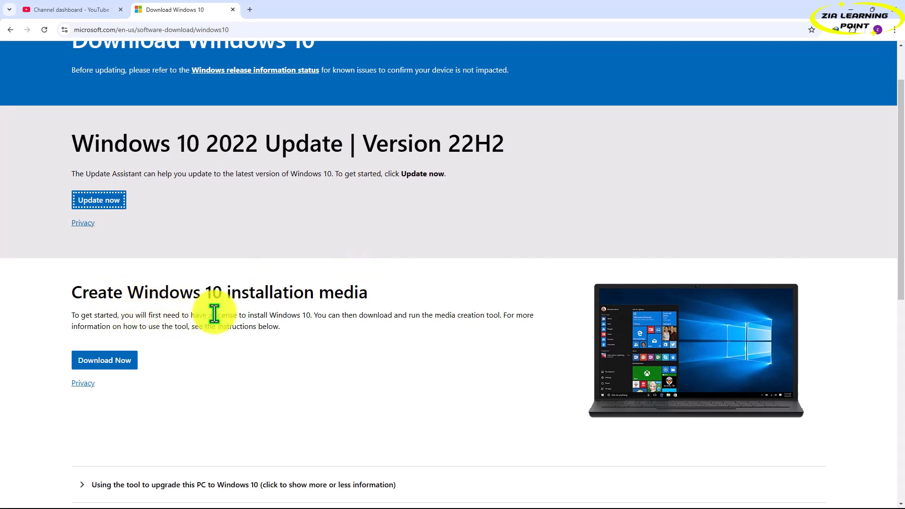
Download the Windows 10 installation media tool, saving MediaCreationTool_22H2.exe to the Desktop.
left_click(108, 362)
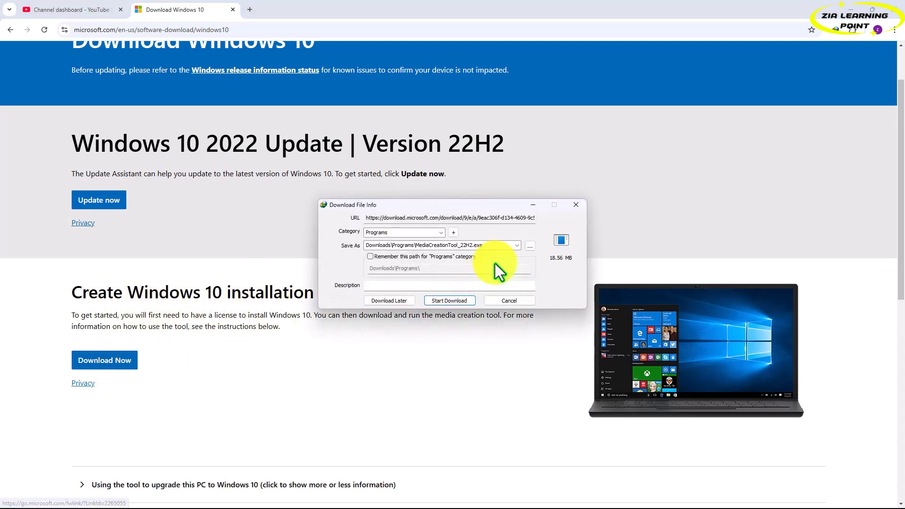
left_click(530, 245)
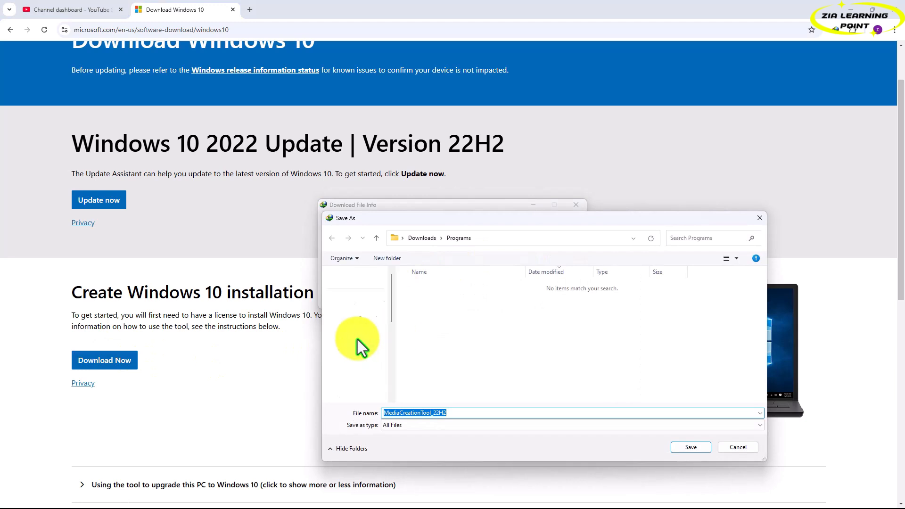
scroll(357, 339, "down", 2)
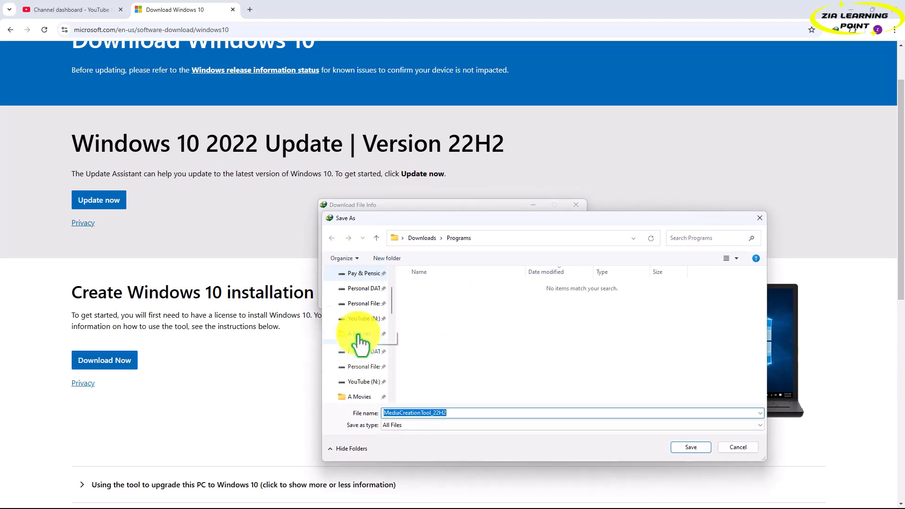
scroll(360, 337, "down", 3)
scroll(360, 330, "up", 2)
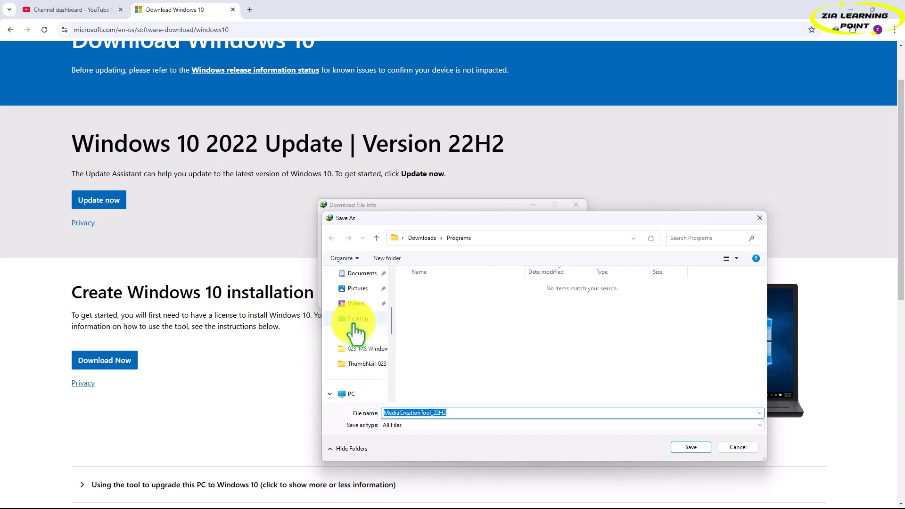
left_click(357, 318)
left_click(690, 447)
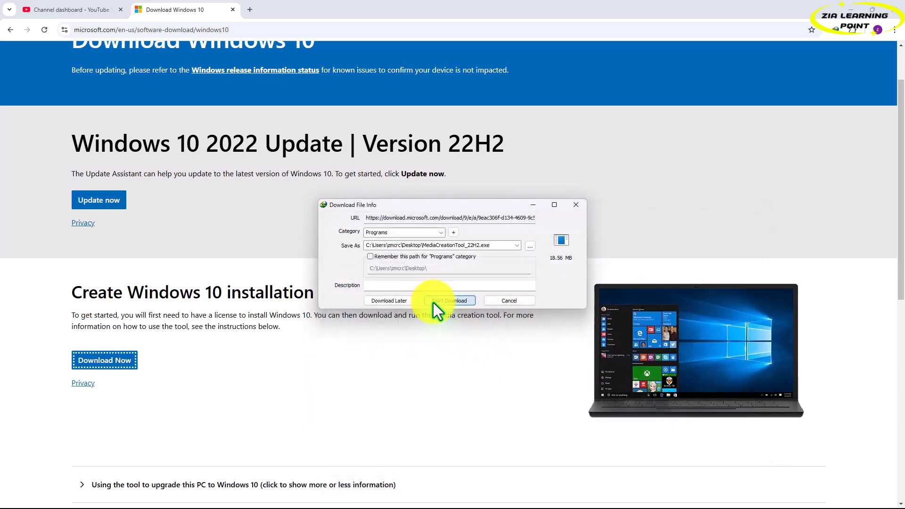
left_click(433, 302)
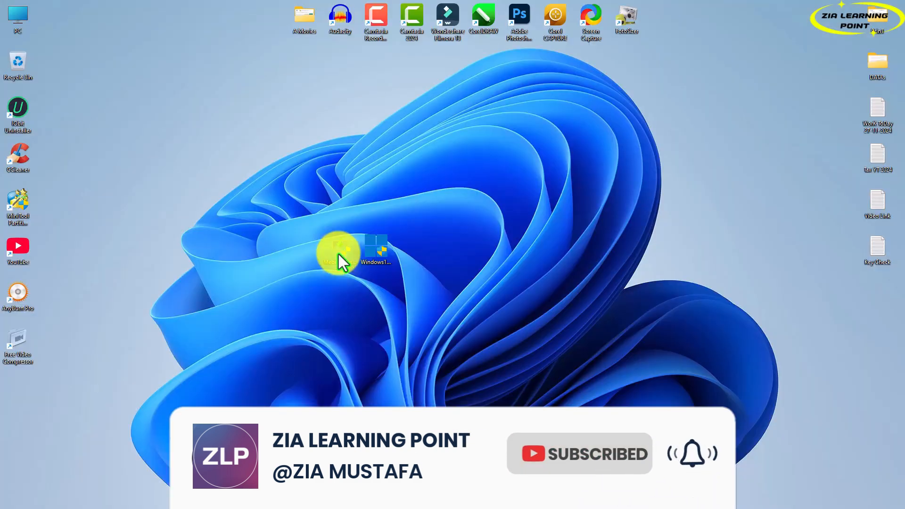
Run the downloaded Media Creation Tool and choose to create installation media (USB flash drive, DVD, or ISO file) for another PC.
double_click(338, 254)
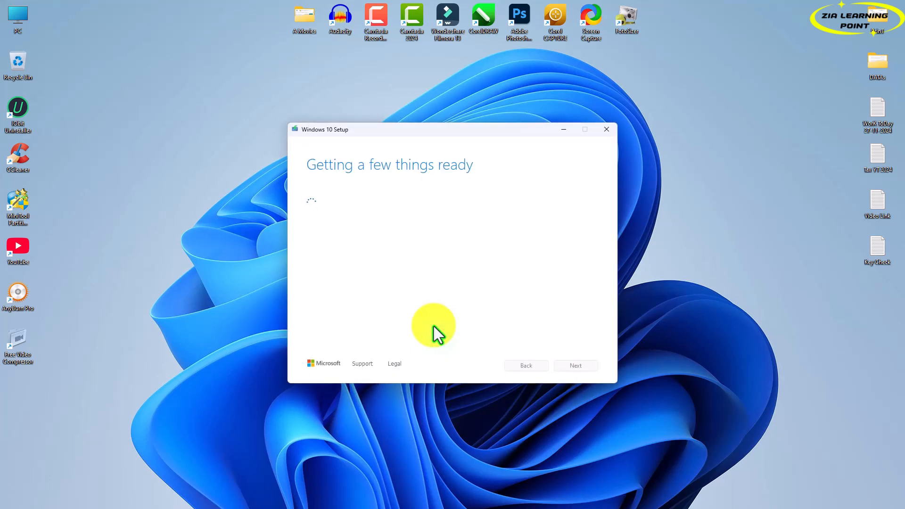
left_click(573, 367)
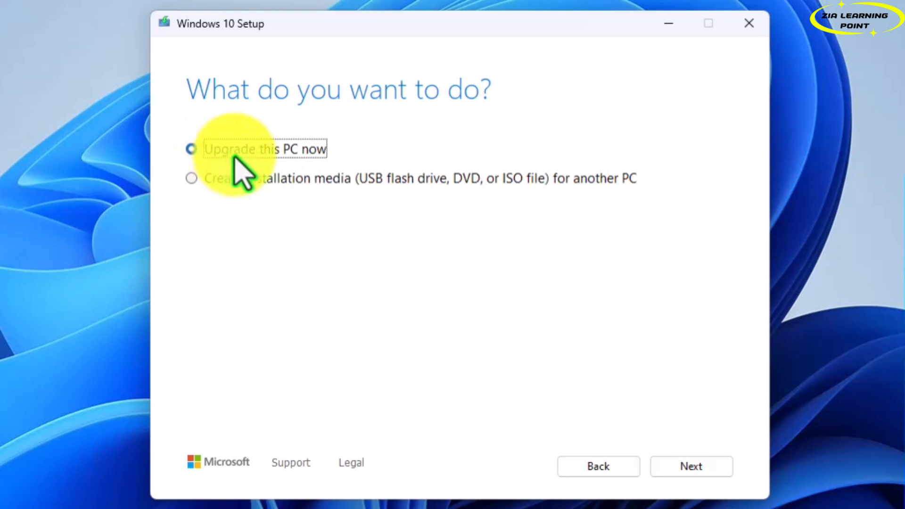
left_click(218, 185)
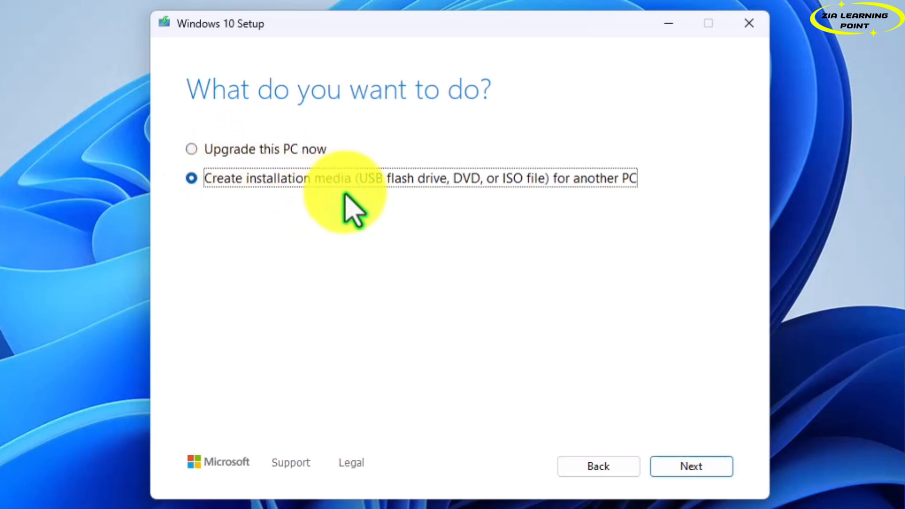
left_click(667, 468)
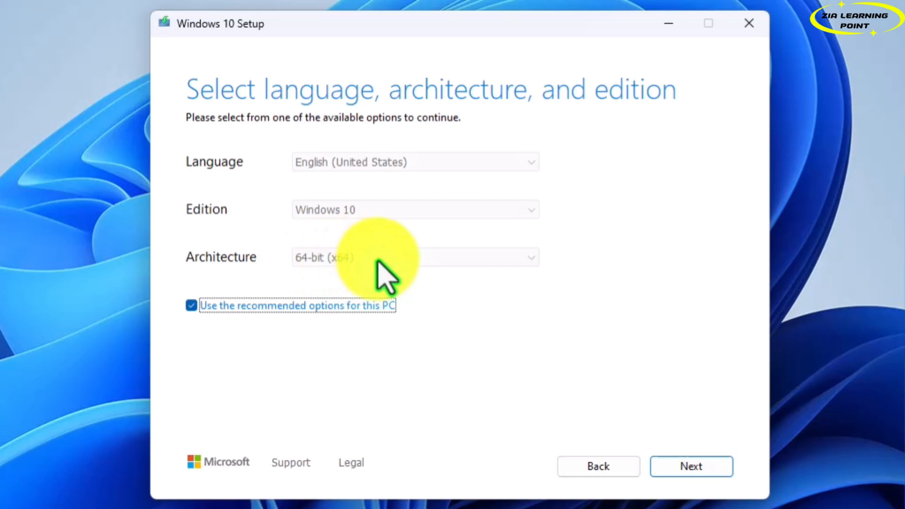
Turn off the recommended options for this PC and select English (United States) as the language with the Windows 10 edition.
left_click(253, 307)
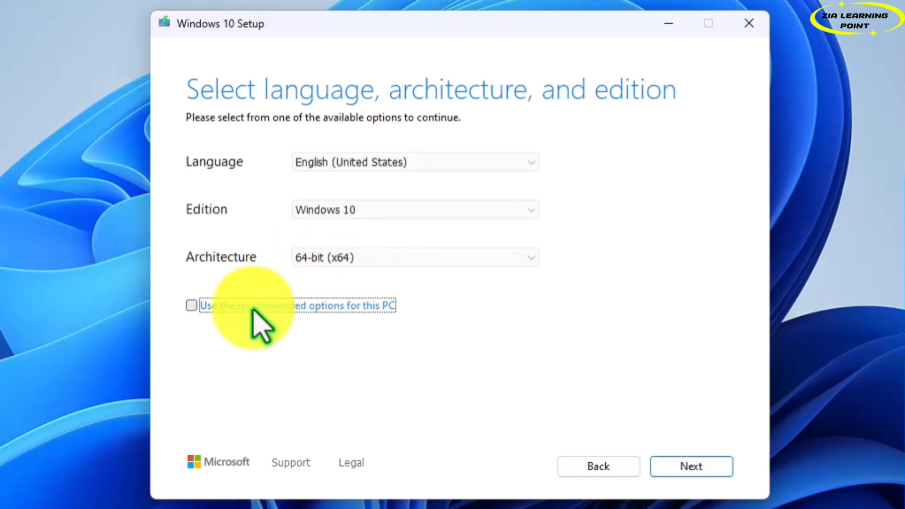
left_click(397, 162)
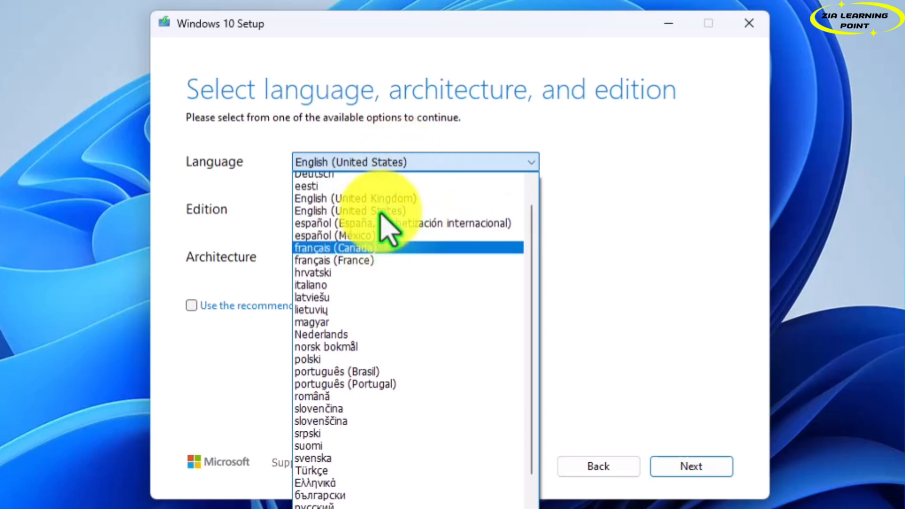
scroll(384, 226, "up", 1)
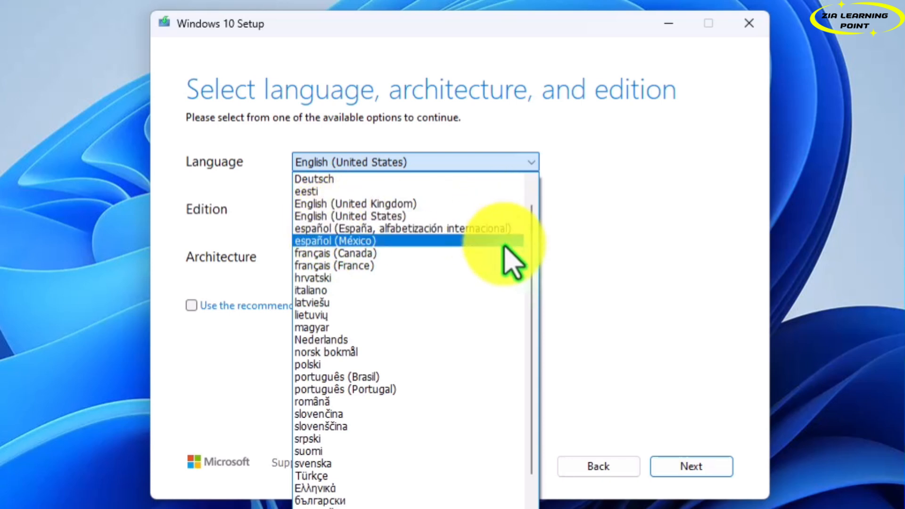
scroll(511, 264, "up", 1)
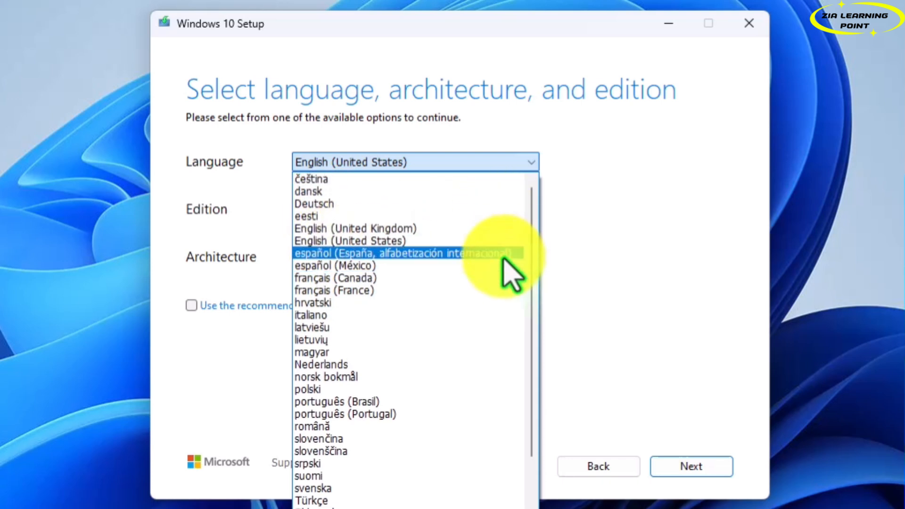
scroll(503, 261, "down", 3)
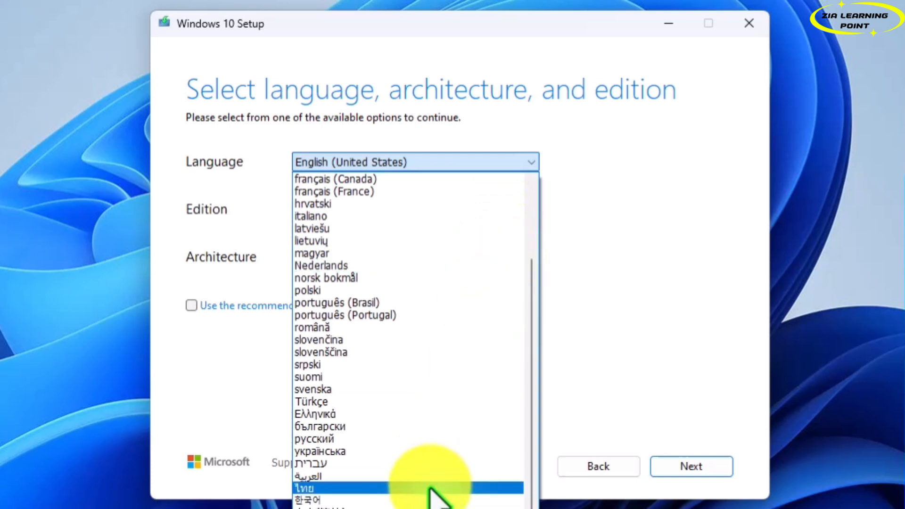
scroll(439, 492, "up", 4)
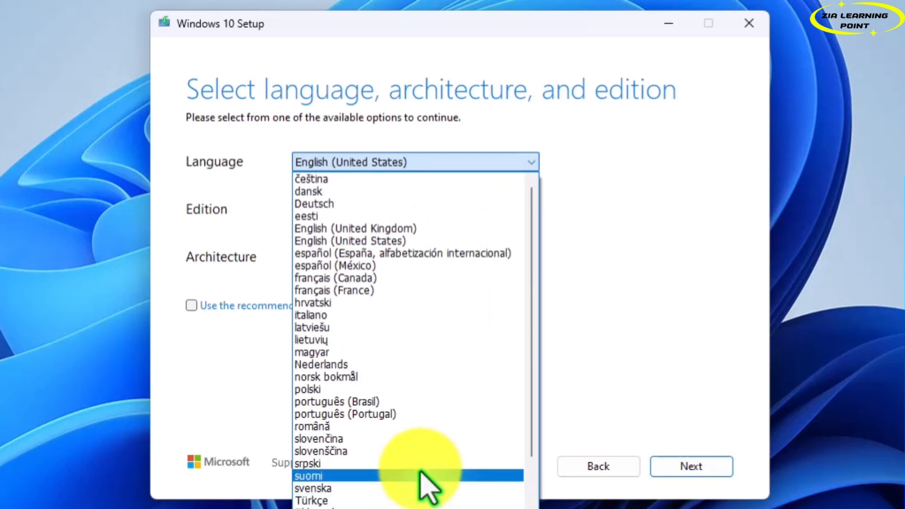
left_click(388, 212)
left_click(389, 213)
left_click(389, 217)
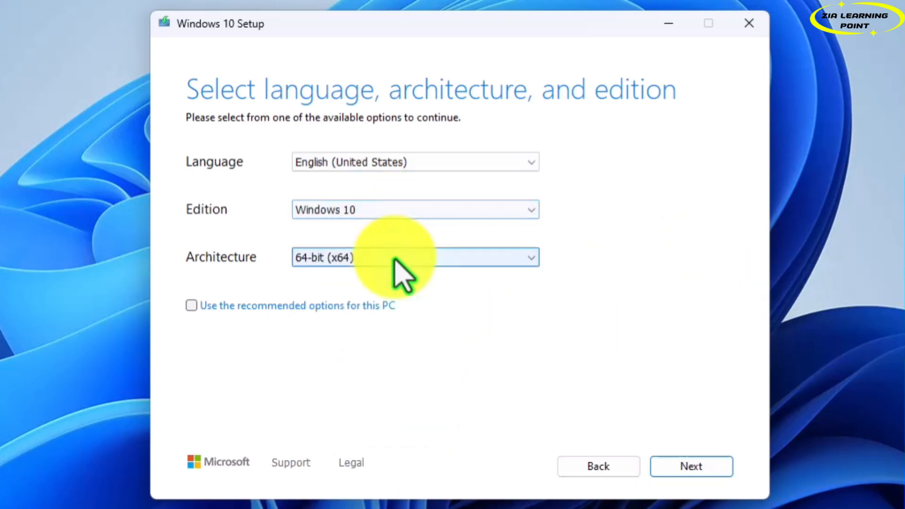
Switch the architecture to 32-bit (x86) and back to 64-bit (x64).
left_click(394, 257)
left_click(391, 274)
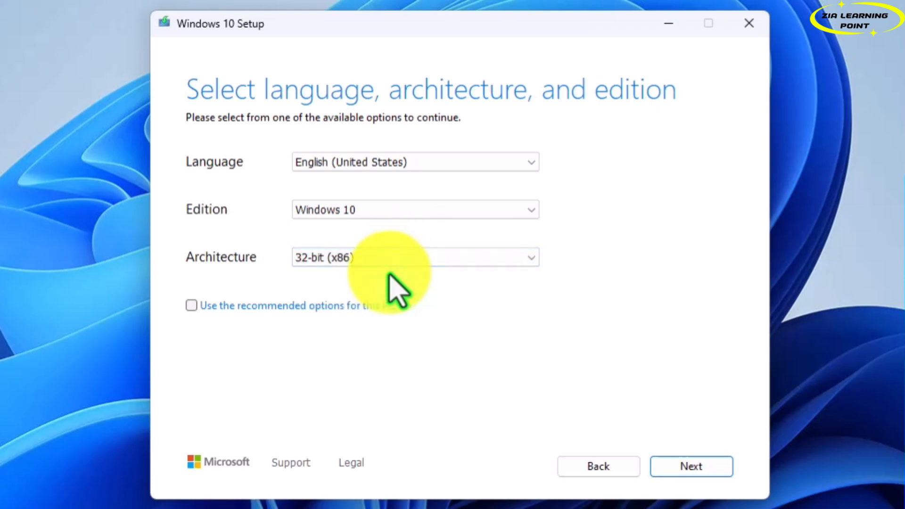
left_click(389, 253)
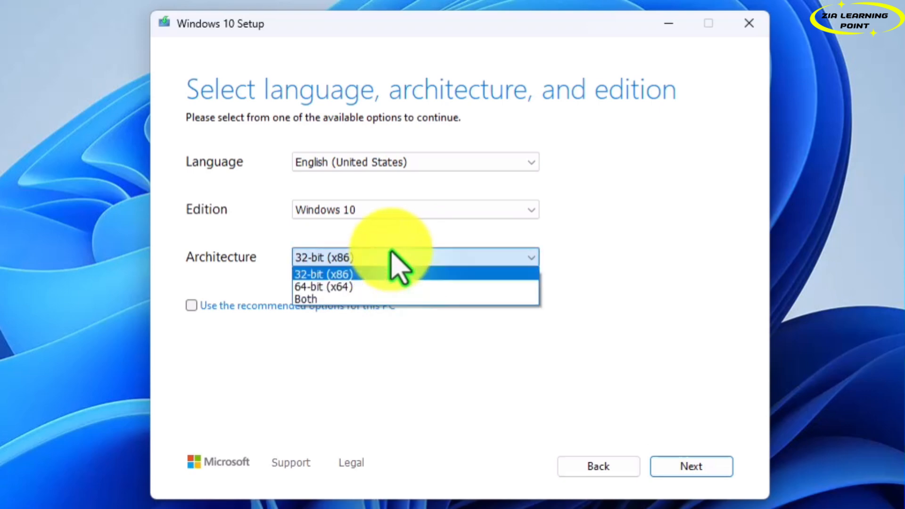
left_click(381, 283)
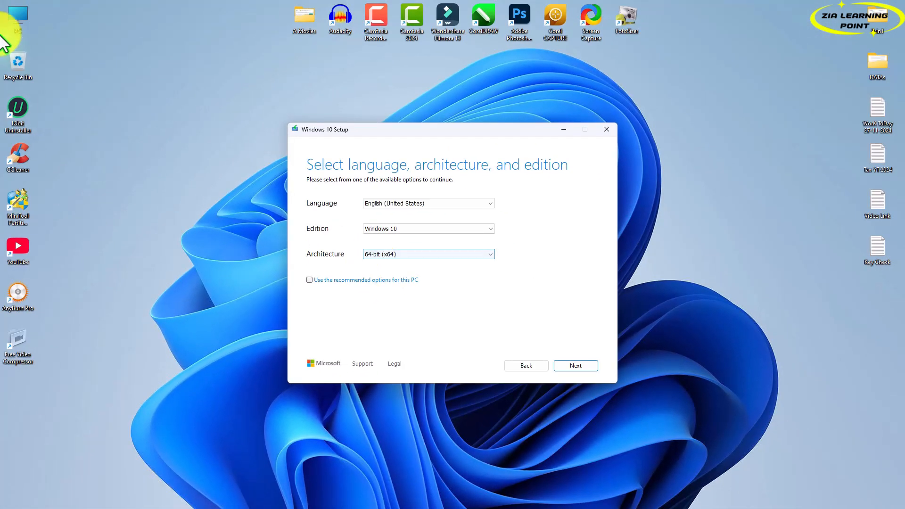
Check the PC's system type in its device specifications and close the Settings window.
right_click(16, 19)
left_click(60, 120)
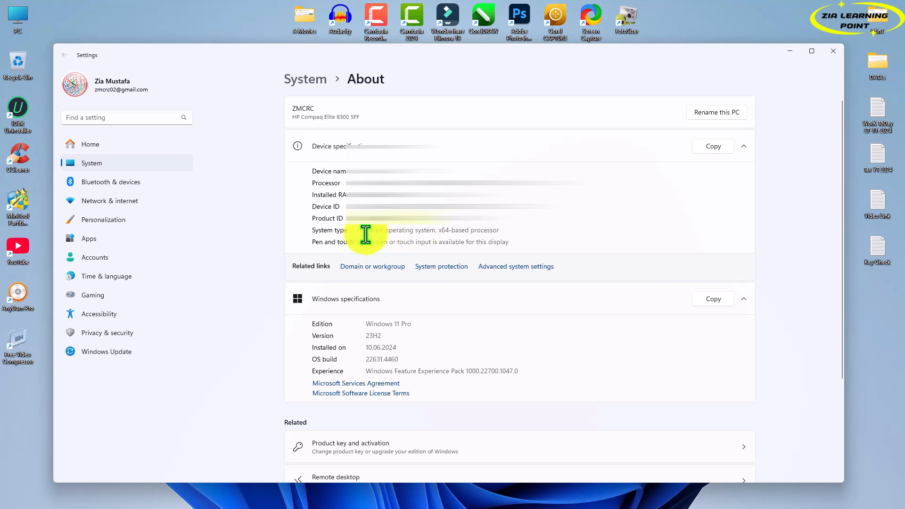
left_click_drag(365, 233, 501, 232)
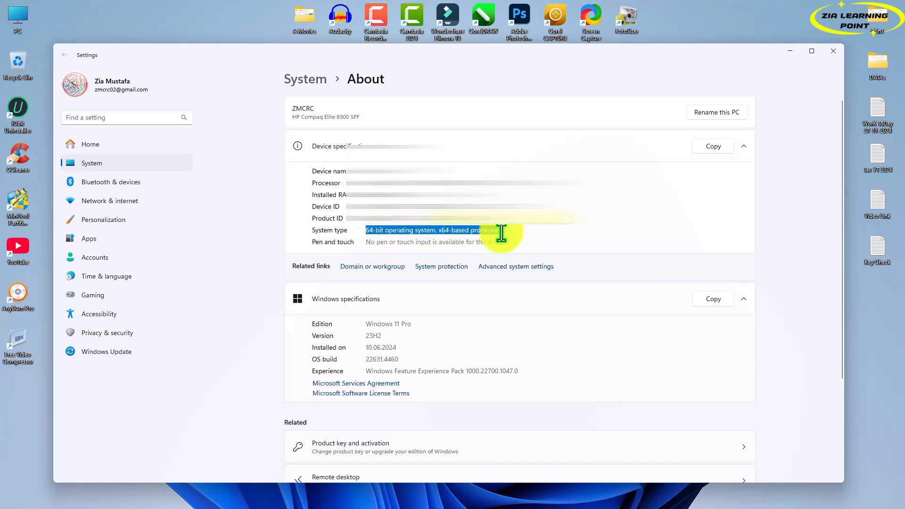
left_click(833, 51)
Set the architecture of the installation media to Both.
left_click(417, 255)
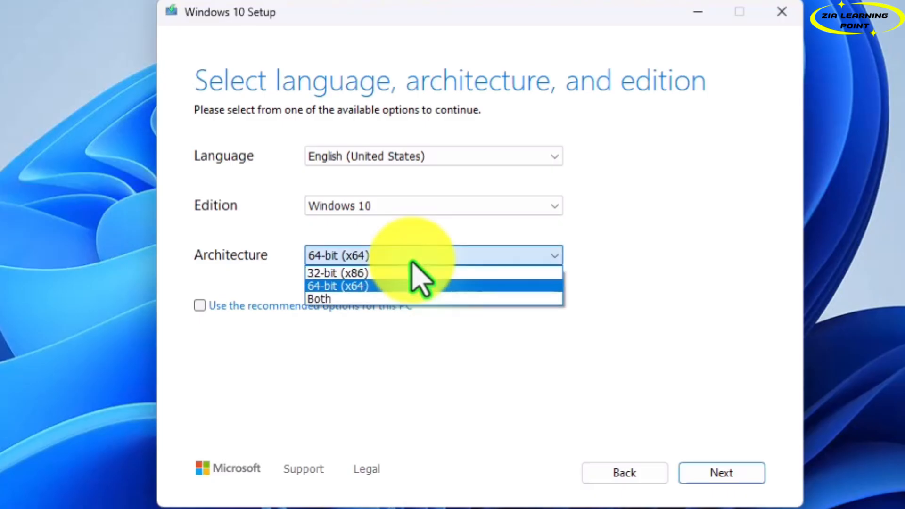
left_click(411, 259)
left_click(410, 255)
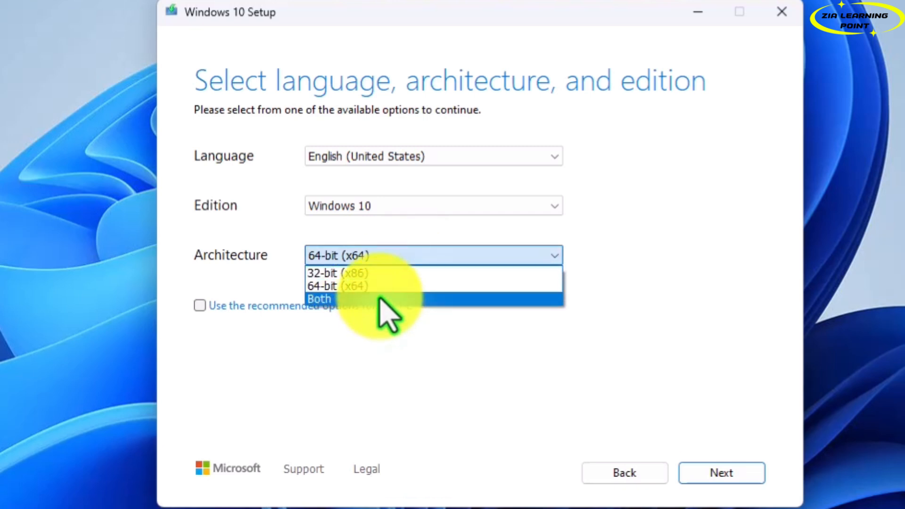
left_click(380, 298)
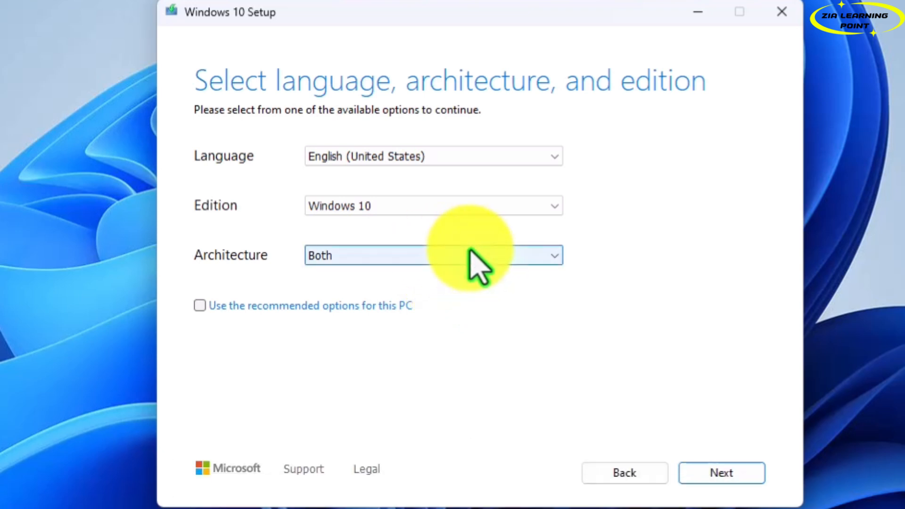
Set the architecture to 64-bit (x64) and continue to the choice of media.
left_click(446, 254)
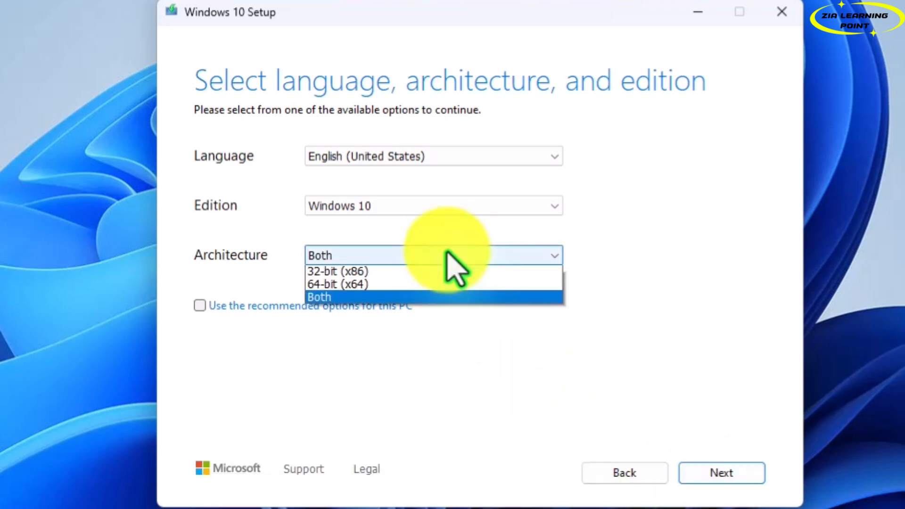
left_click(398, 286)
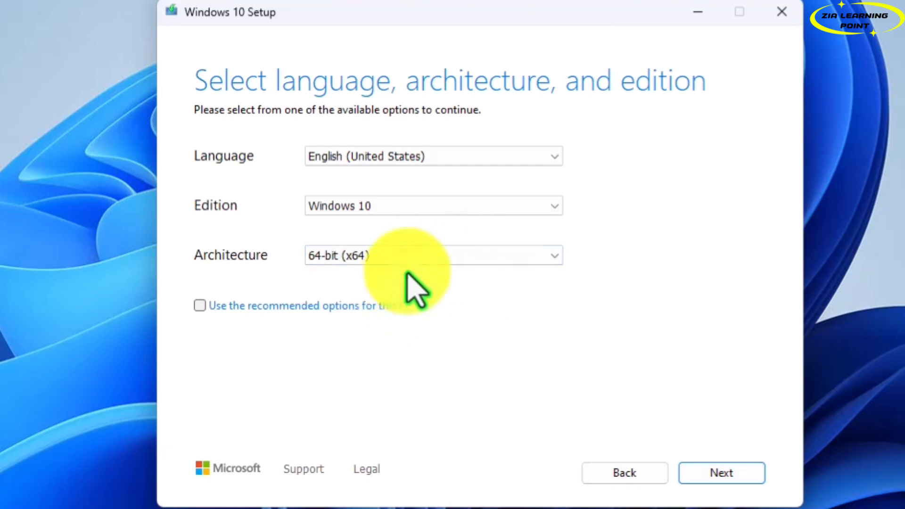
left_click(741, 475)
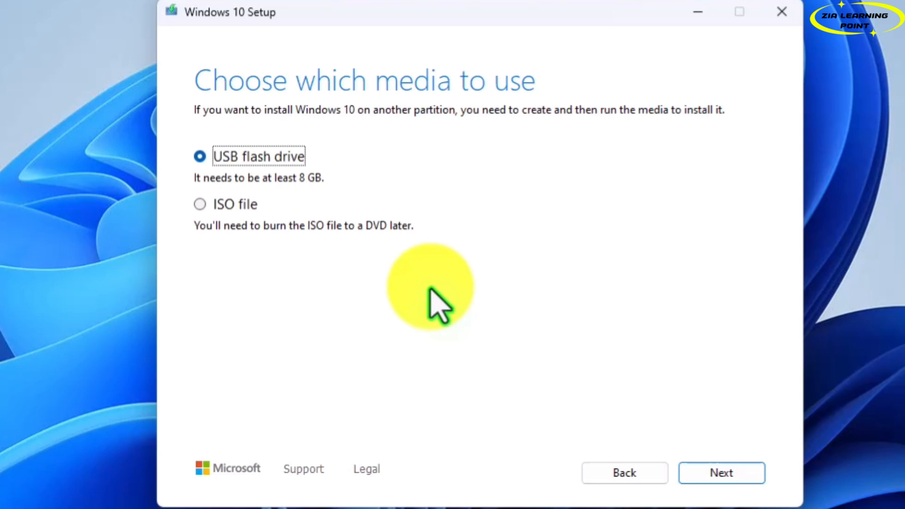
Choose ISO file as the media and save it on the Desktop under the file name Windows.
left_click(735, 477)
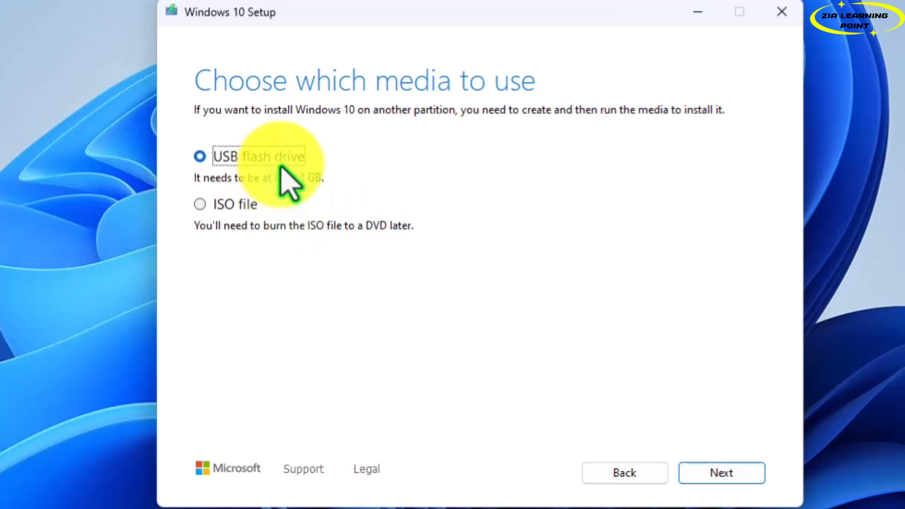
left_click(234, 206)
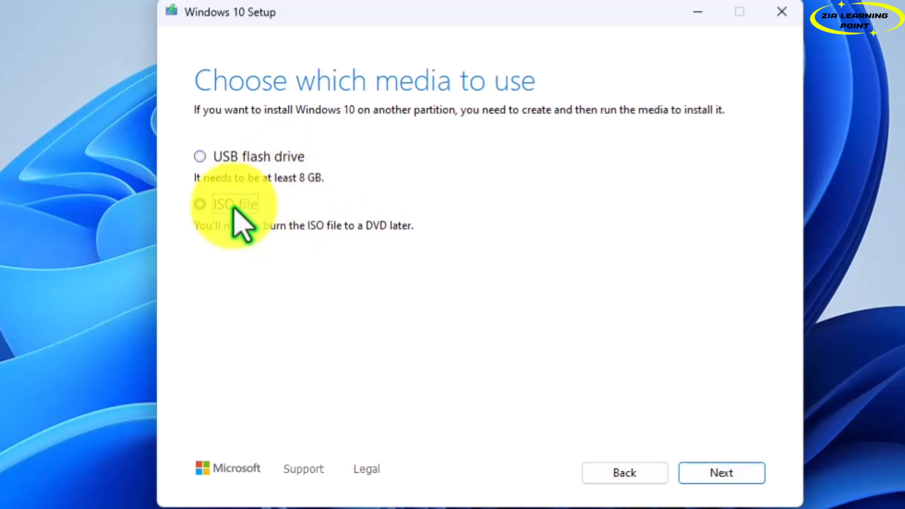
left_click(744, 471)
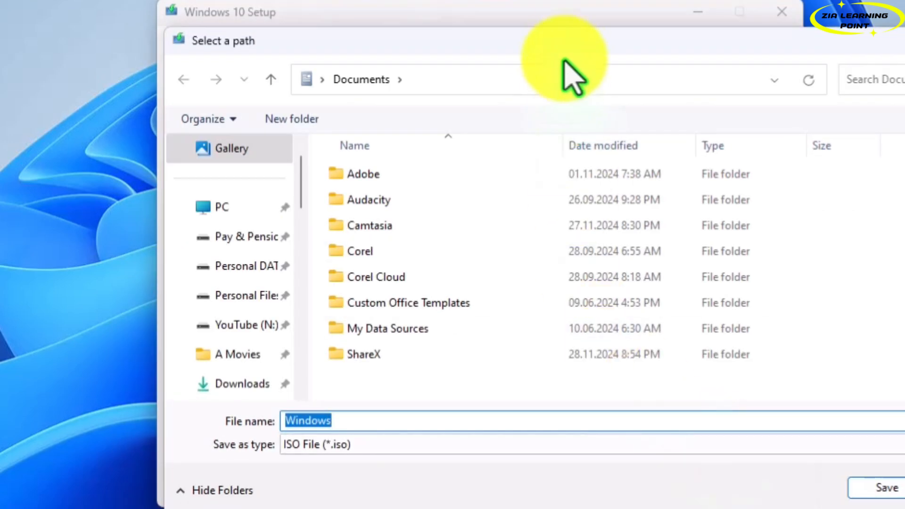
left_click_drag(564, 47, 499, 84)
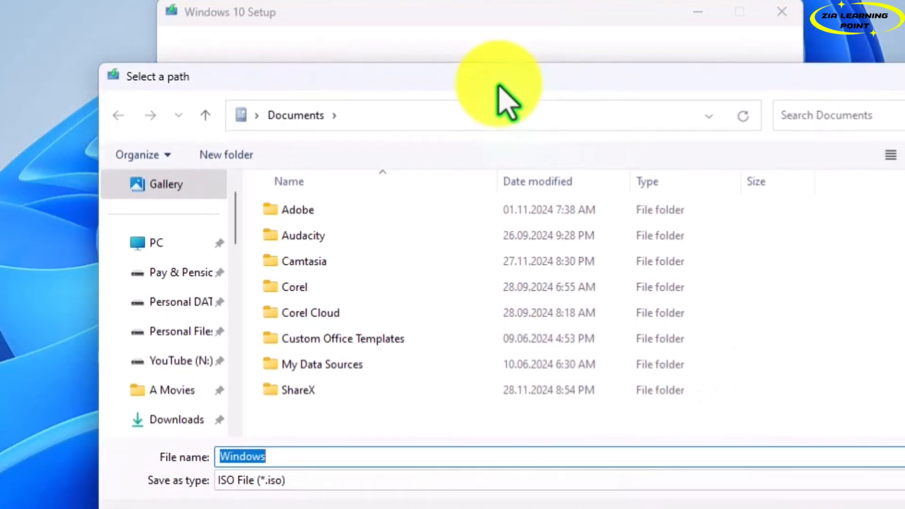
scroll(175, 337, "down", 3)
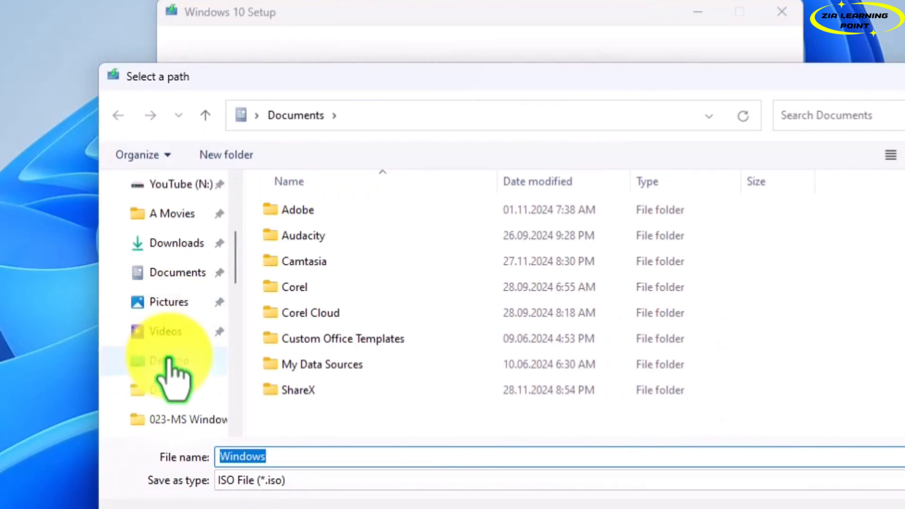
left_click(168, 362)
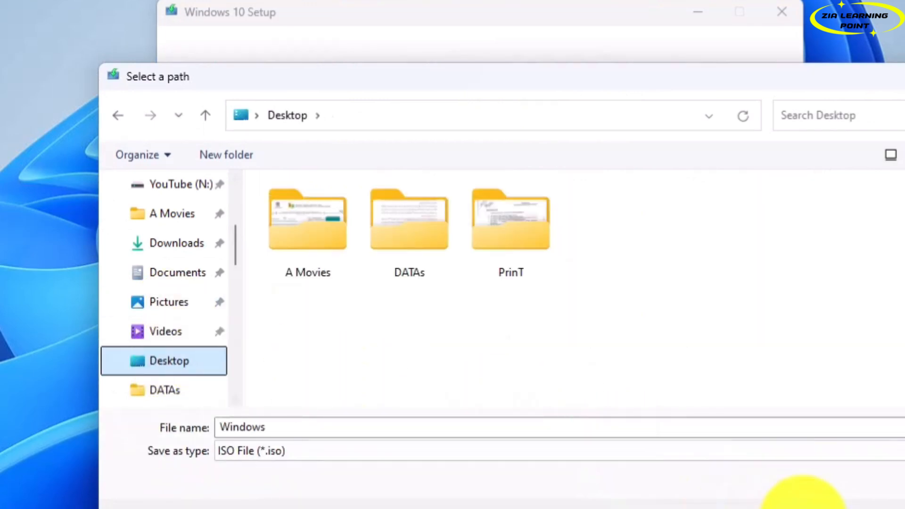
left_click(801, 497)
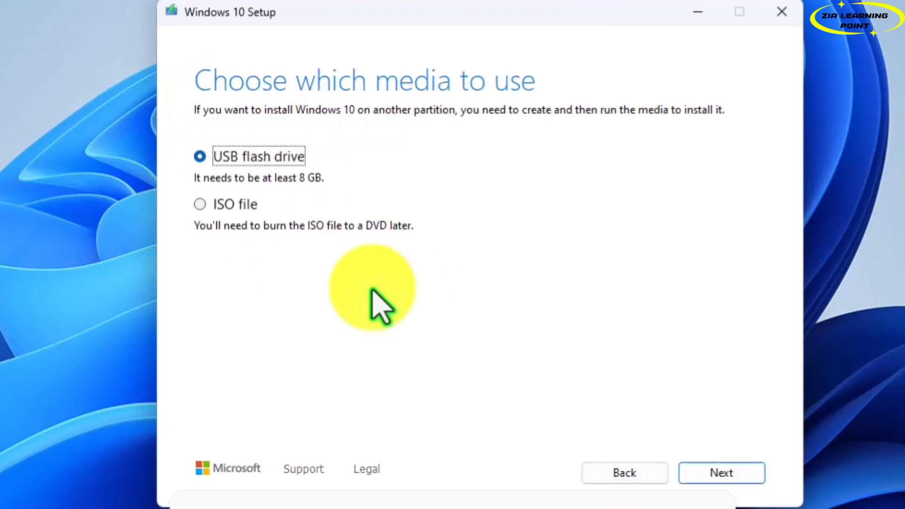
Choose USB flash drive as the media and continue with removable drive S: as the target.
left_click(238, 160)
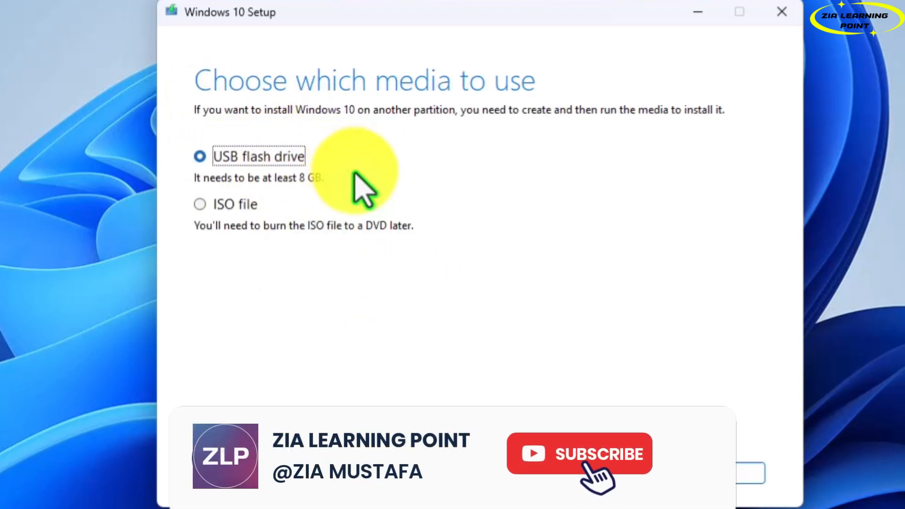
left_click(750, 474)
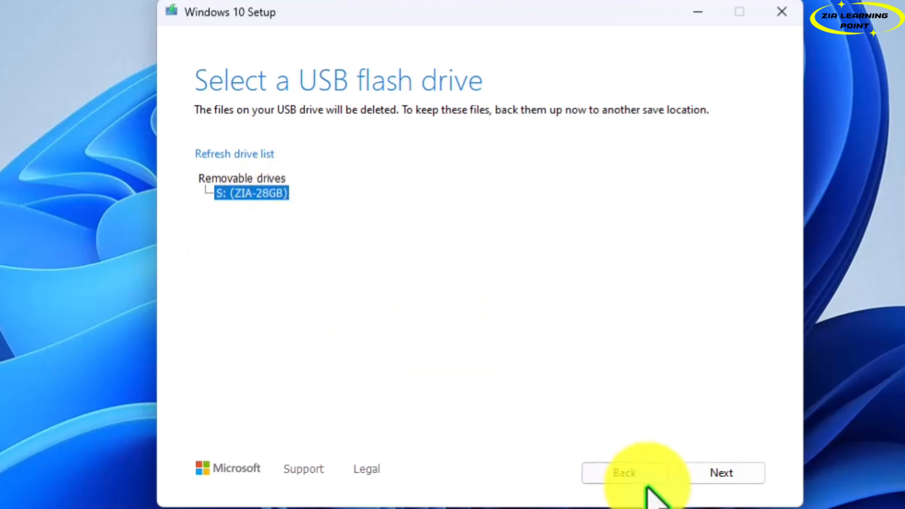
left_click(705, 475)
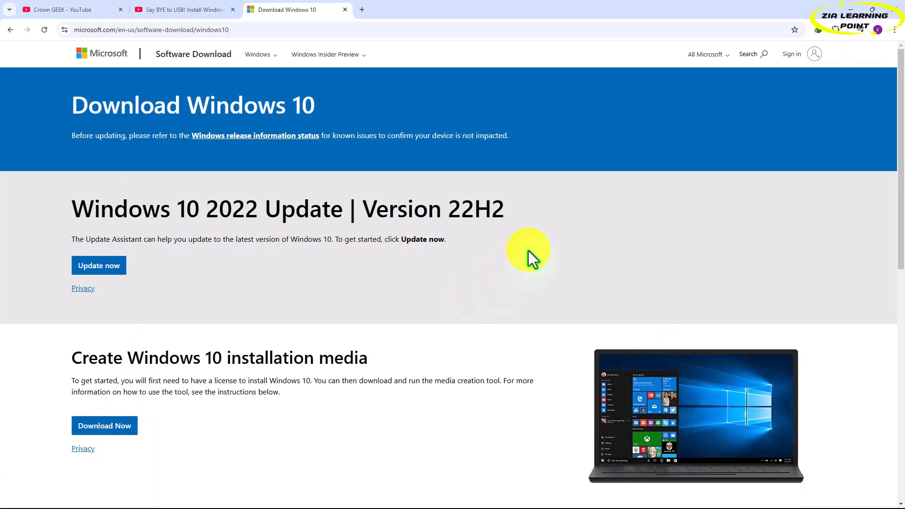
Switch to the Download Windows 10 page in Chrome and open the Network conditions tool of its developer tools.
right_click(497, 281)
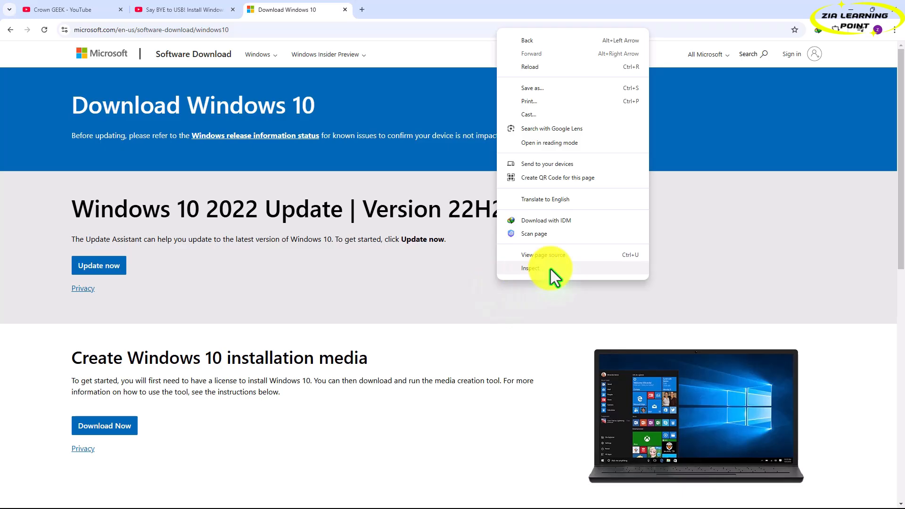
left_click(417, 363)
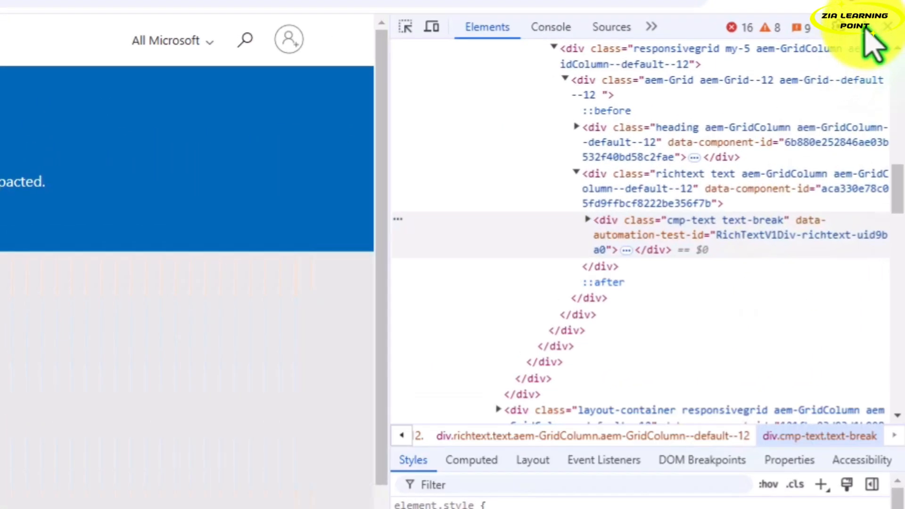
left_click(870, 31)
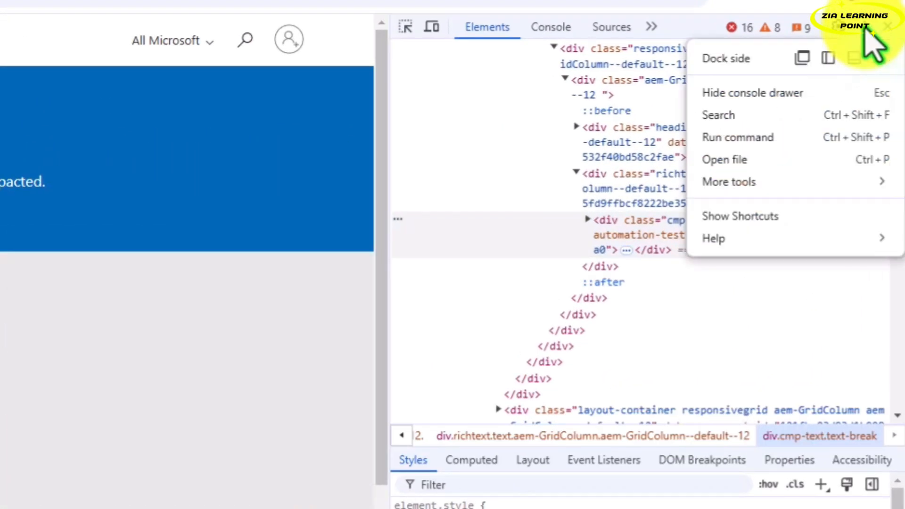
mouse_move(753, 179)
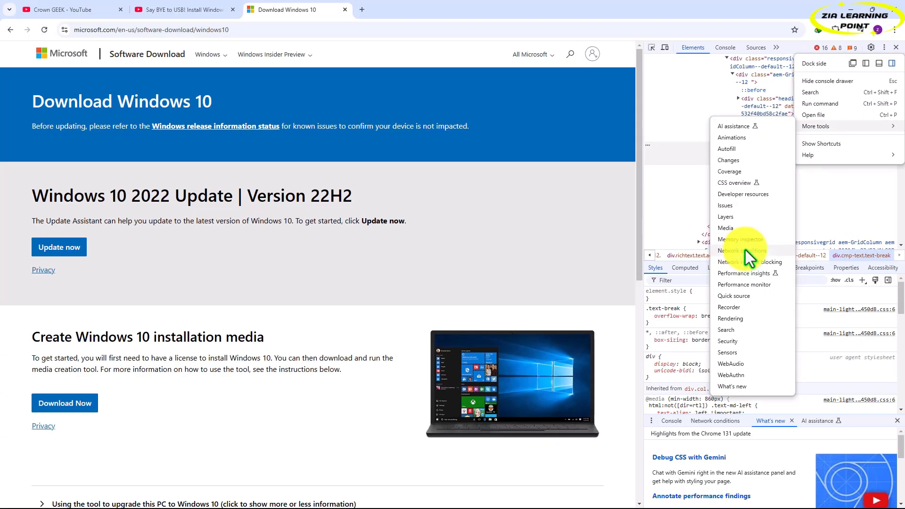
left_click(745, 249)
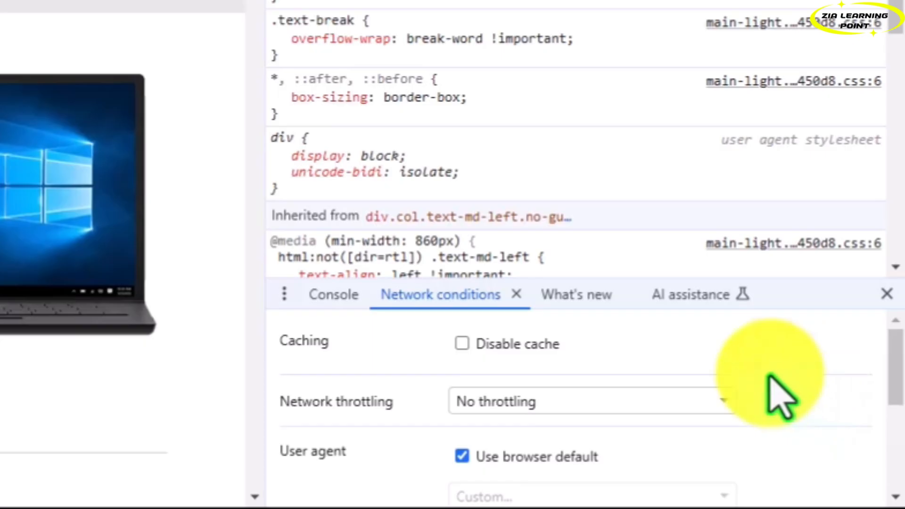
Turn off the browser default user agent, set it to Chrome — Chrome OS, and reload the page.
scroll(855, 461, "down", 2)
left_click(463, 343)
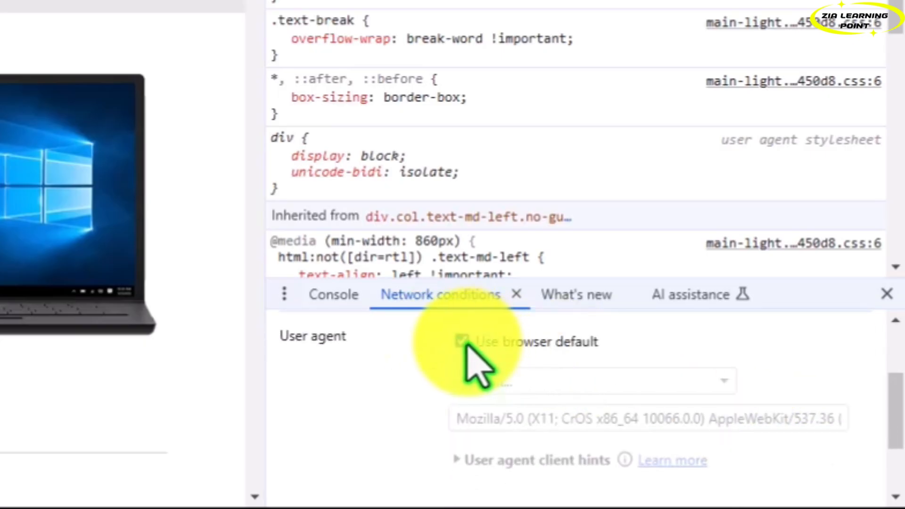
left_click(515, 383)
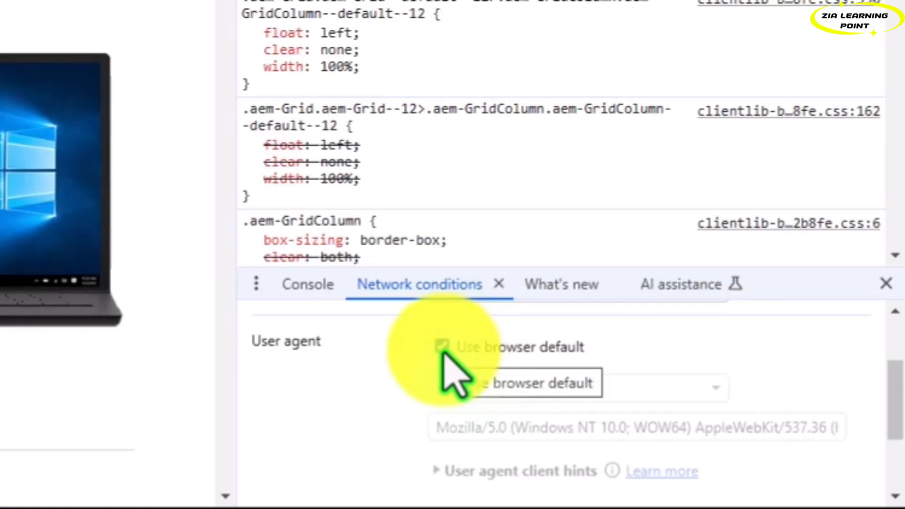
left_click(442, 347)
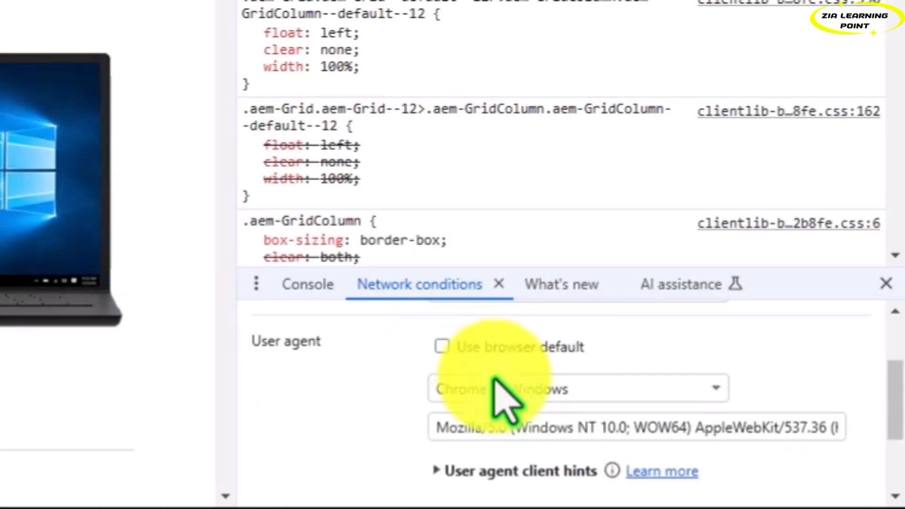
left_click(568, 398)
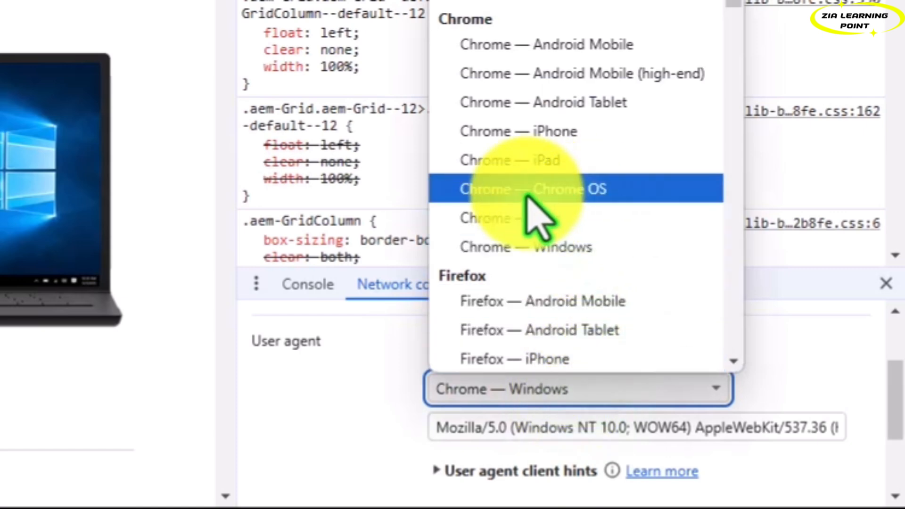
left_click(549, 191)
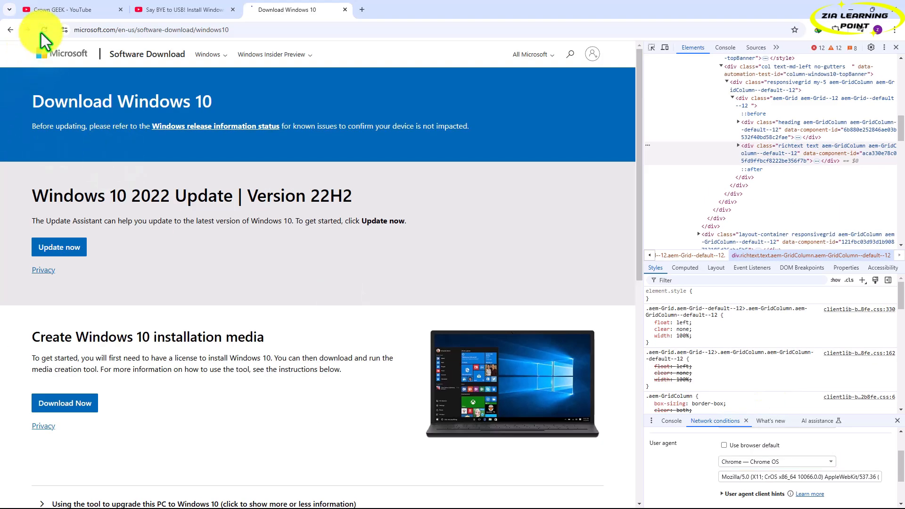
left_click(44, 32)
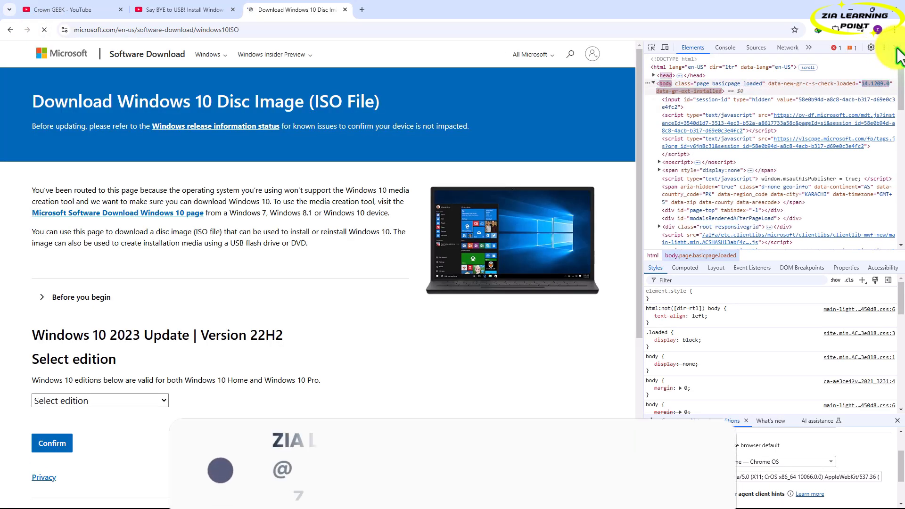
Close the developer tools and confirm Windows 10 (multi-edition ISO) as the edition to download.
left_click(896, 48)
scroll(392, 324, "down", 2)
scroll(392, 324, "down", 1)
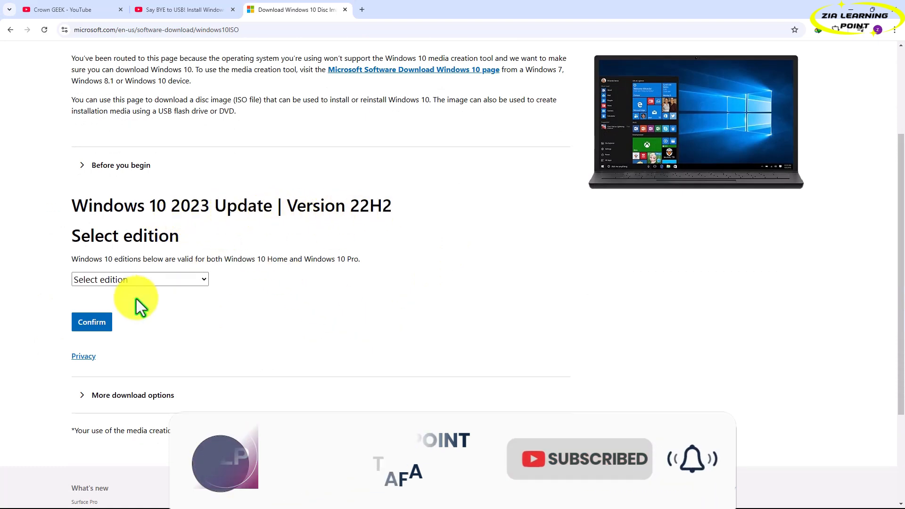
left_click(150, 282)
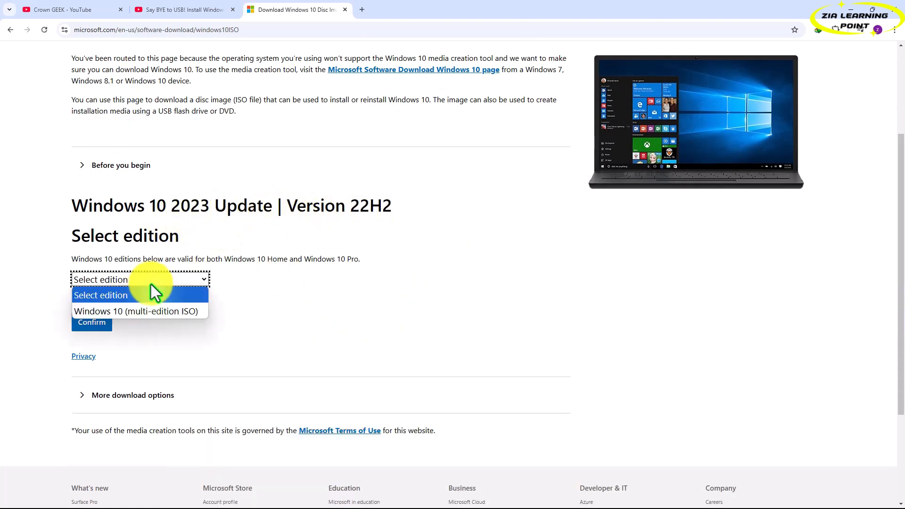
left_click(148, 312)
left_click(91, 323)
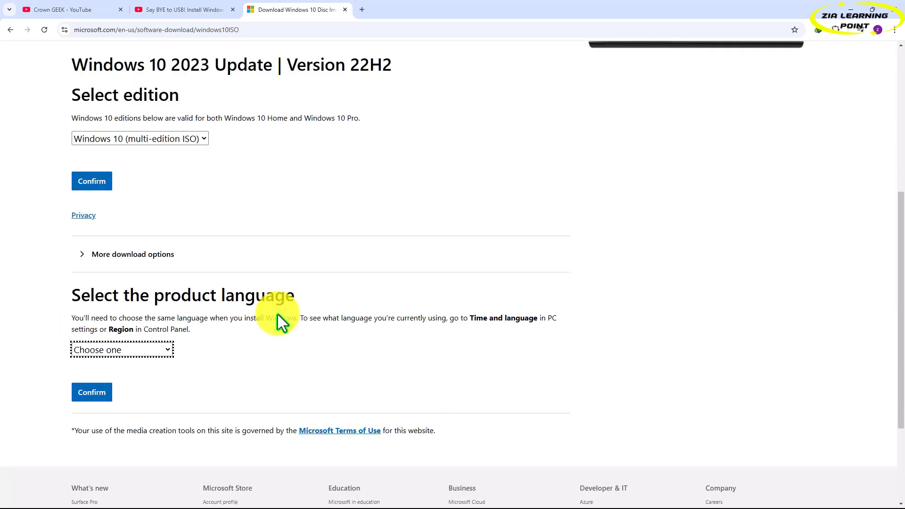
Choose English (United States) as the product language and confirm it.
scroll(278, 315, "down", 1)
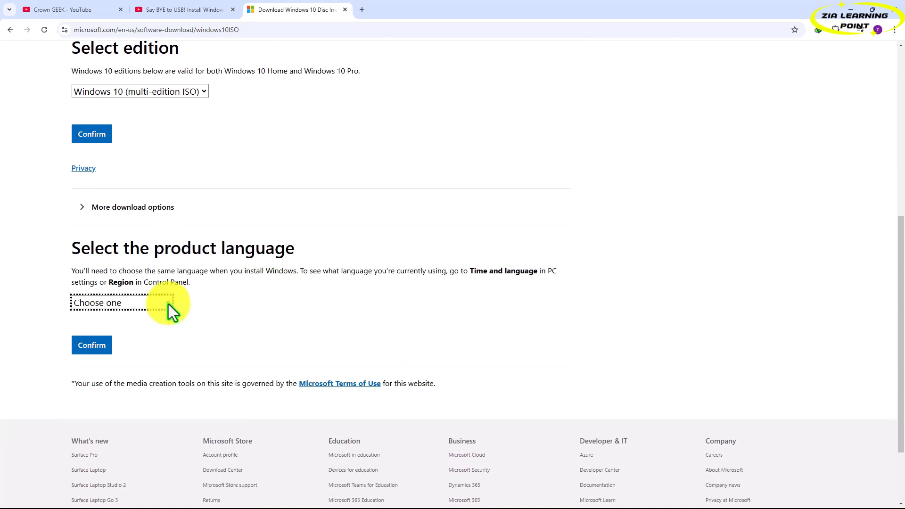
left_click(167, 304)
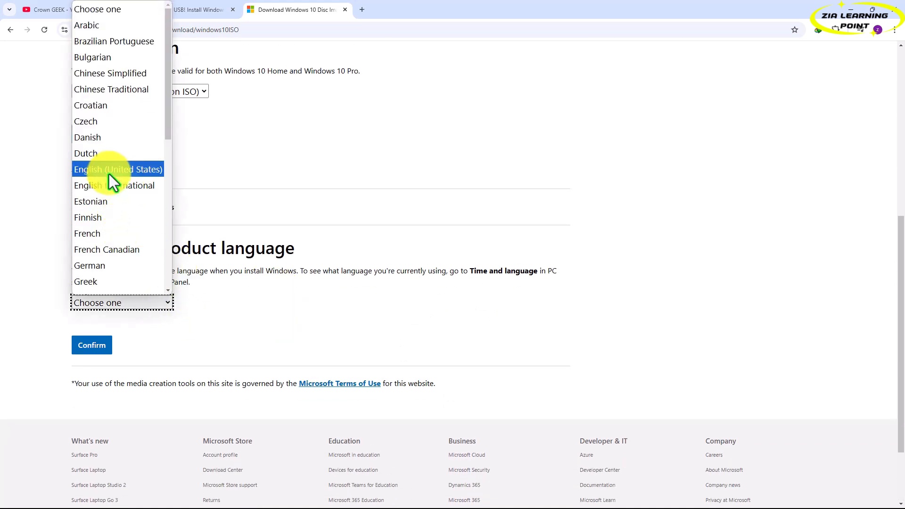
left_click(123, 171)
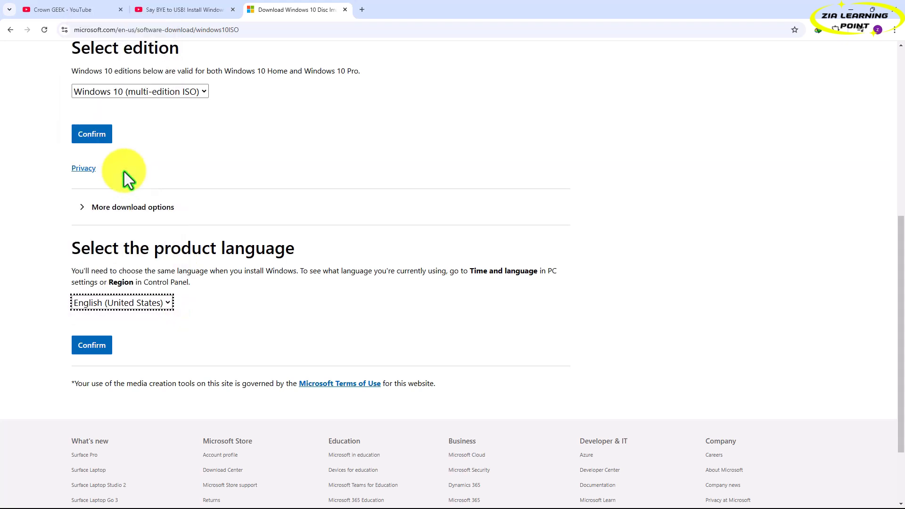
left_click(100, 351)
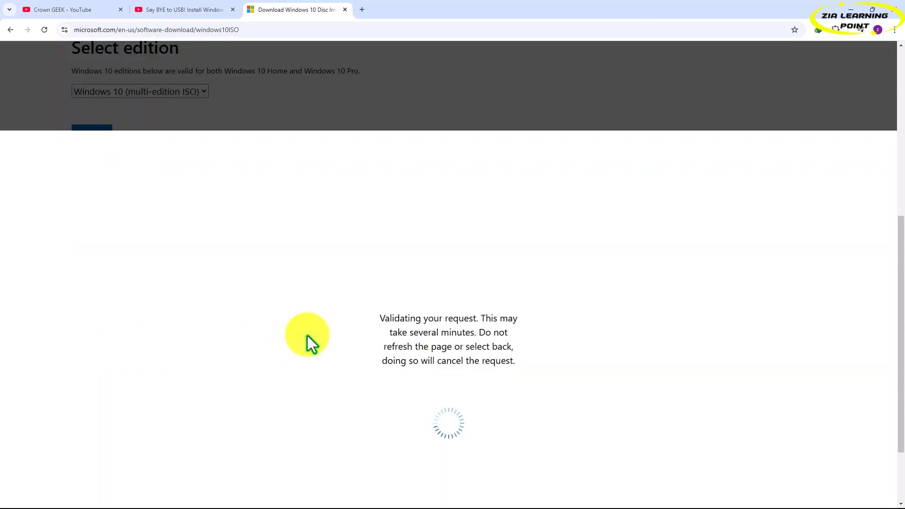
Check the expiry date of the Windows 10 English download links.
scroll(307, 335, "down", 1)
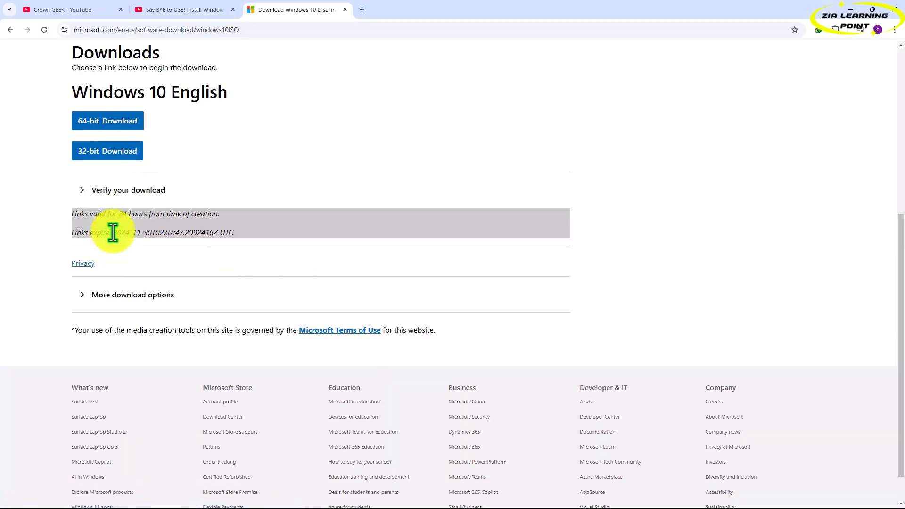
left_click_drag(113, 232, 154, 232)
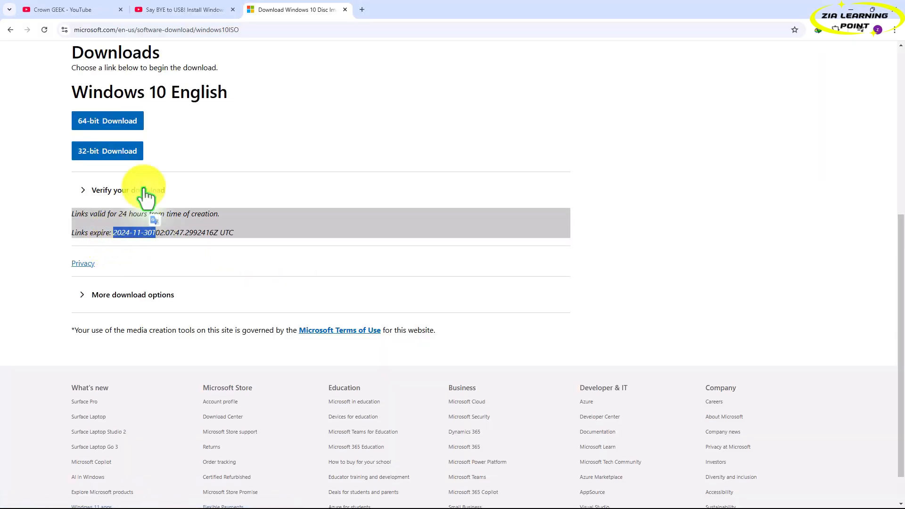
left_click(147, 166)
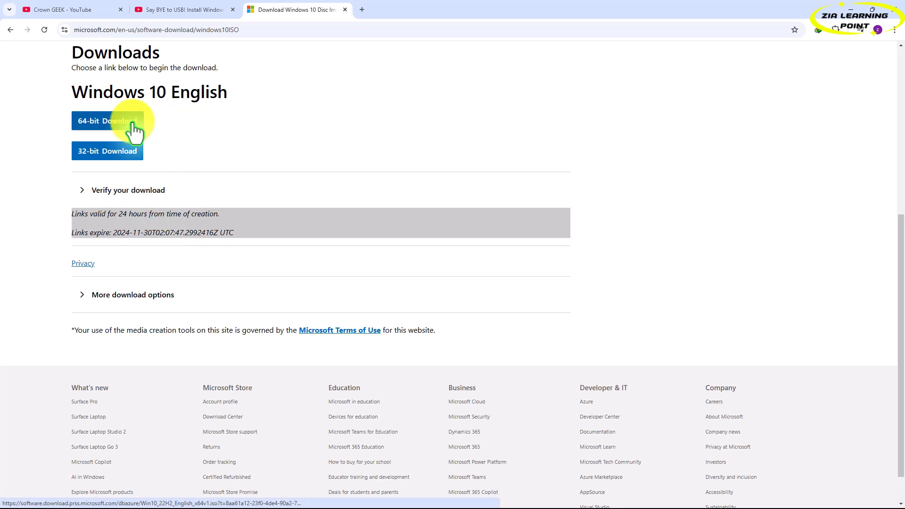
Start the 64-bit download, saving Win10_22H2_English_x64v1.iso to the Desktop, and dismiss the progress window.
left_click(135, 132)
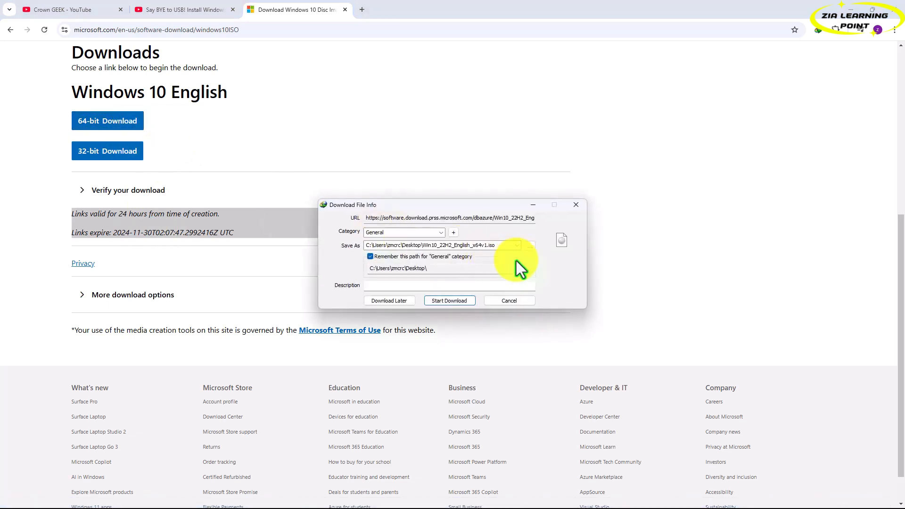
left_click(530, 246)
left_click_drag(516, 223, 284, 162)
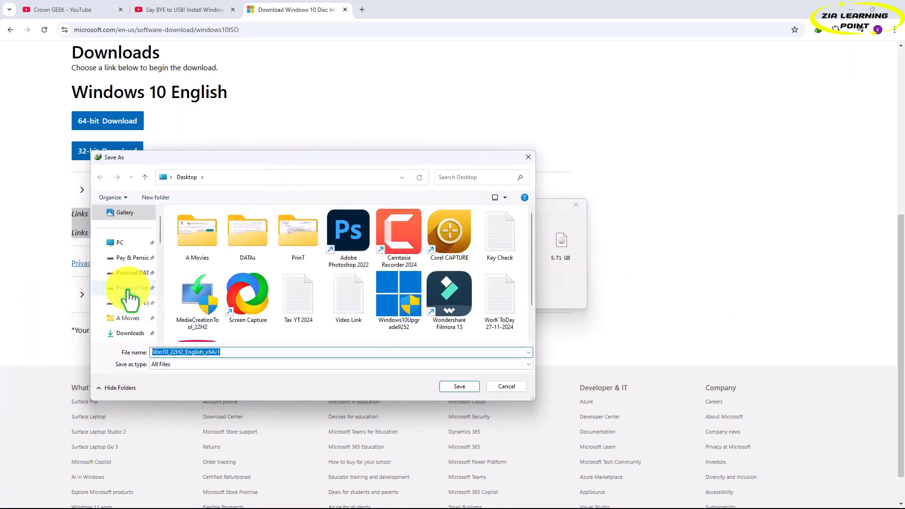
scroll(124, 301, "down", 3)
left_click(121, 258)
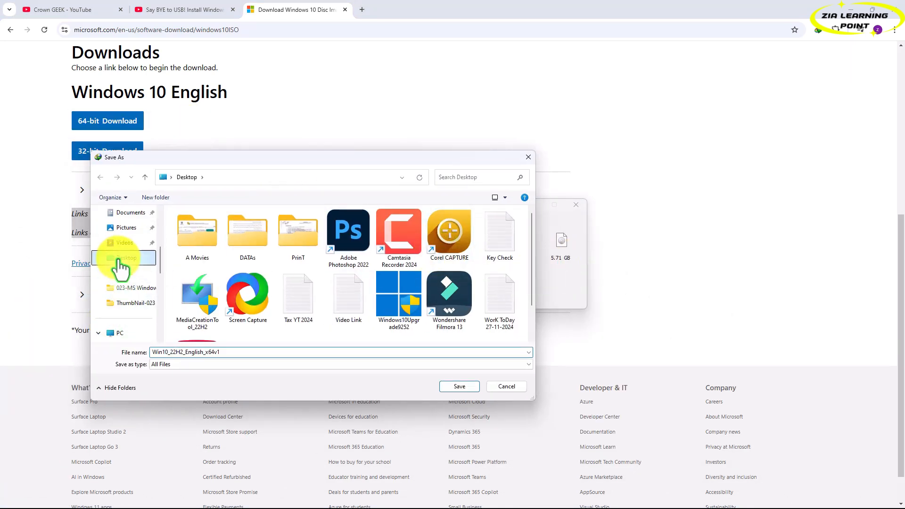
left_click(452, 384)
left_click(435, 300)
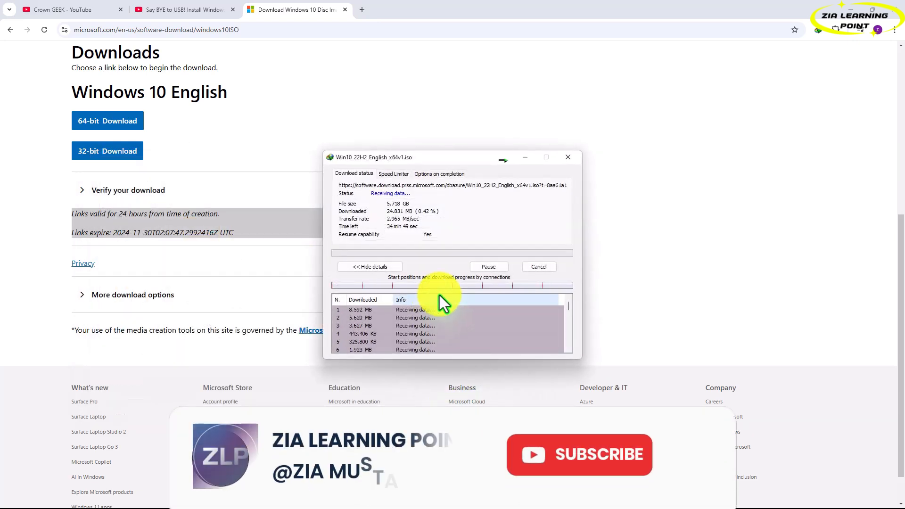
left_click(488, 95)
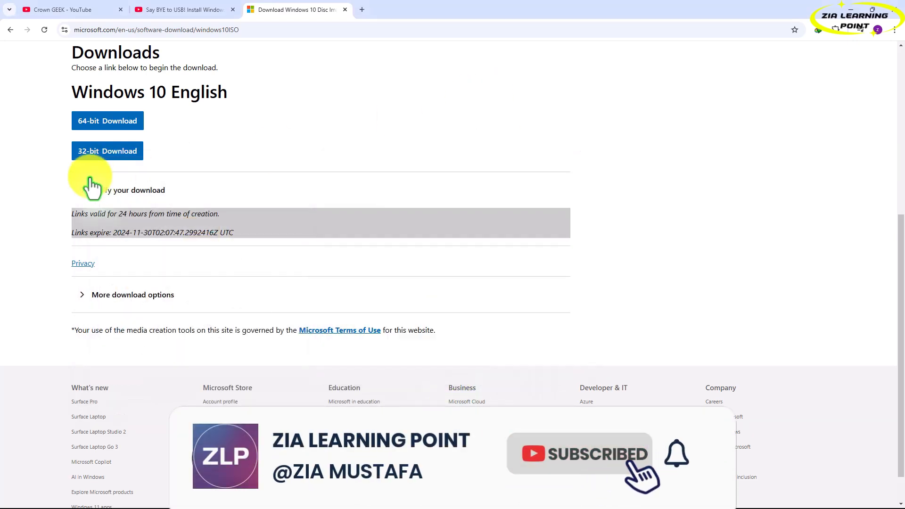
Start the 32-bit download, saving Win10_22H2_English_x32v1.iso to the Desktop.
left_click(88, 156)
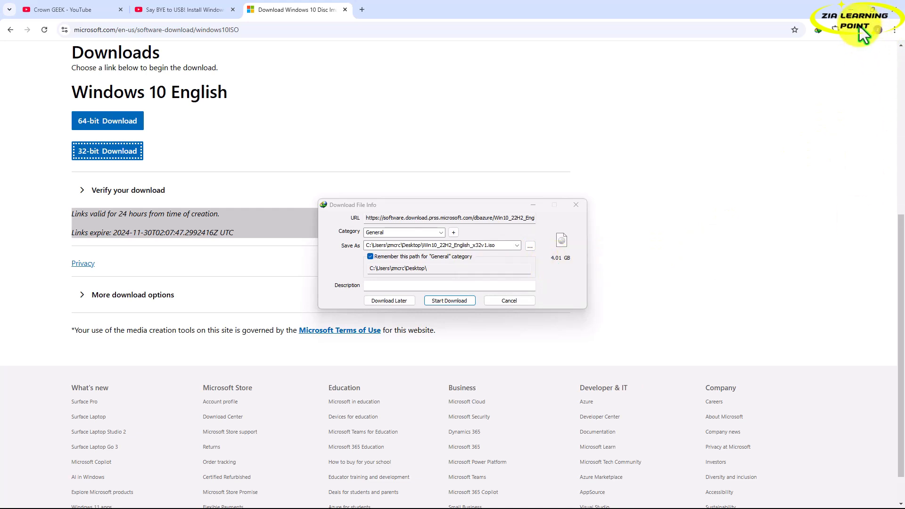
left_click(531, 247)
scroll(141, 301, "down", 2)
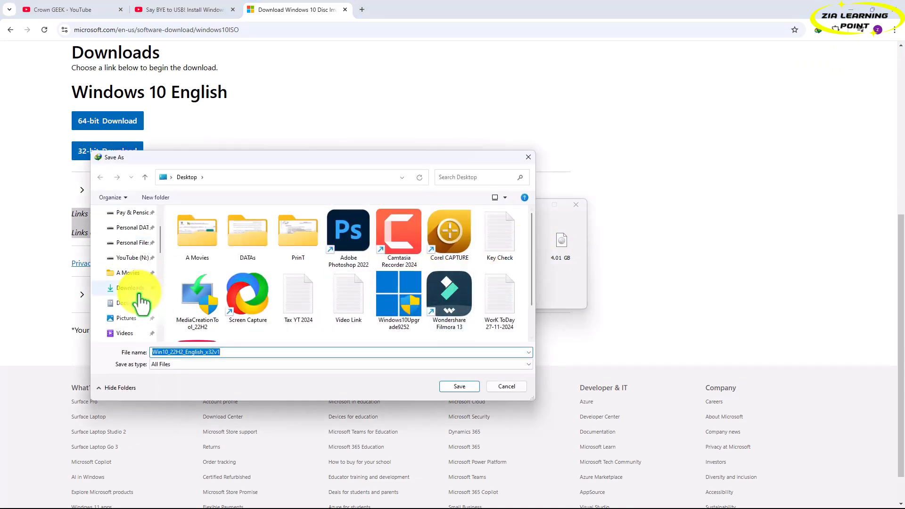
scroll(123, 311, "down", 1)
left_click(125, 303)
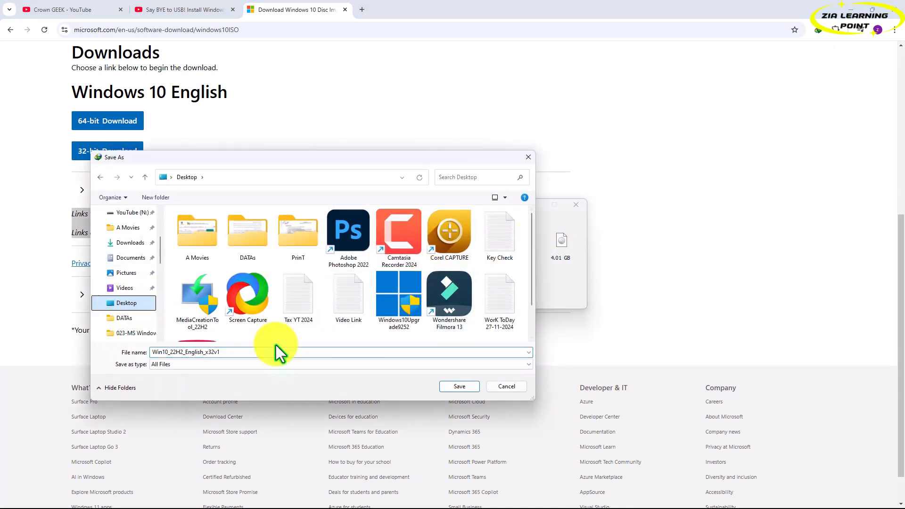
left_click(447, 383)
left_click(433, 301)
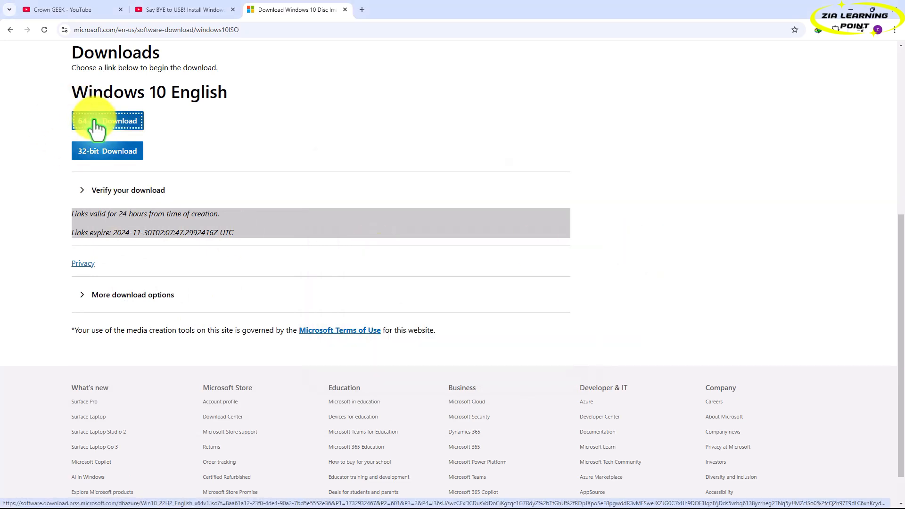
Copy the link address of the 64-bit download and open it in a new browser tab.
right_click(94, 122)
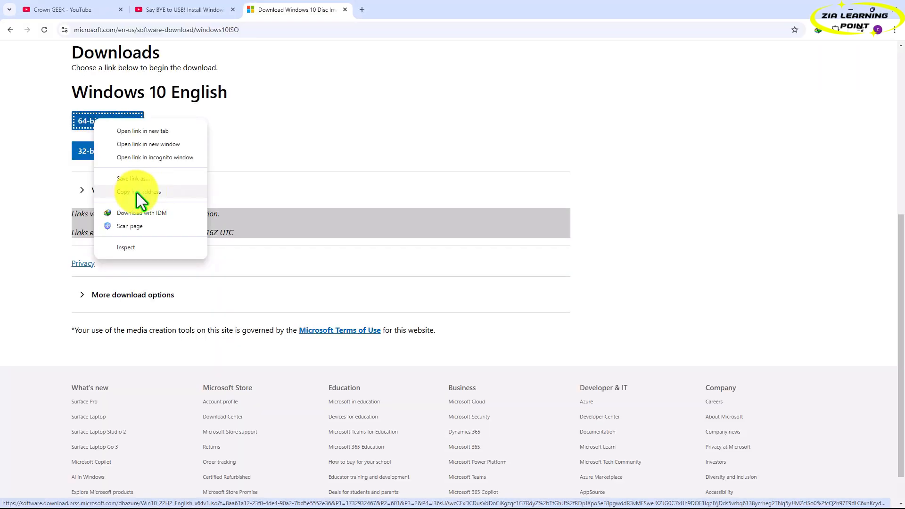
left_click(336, 252)
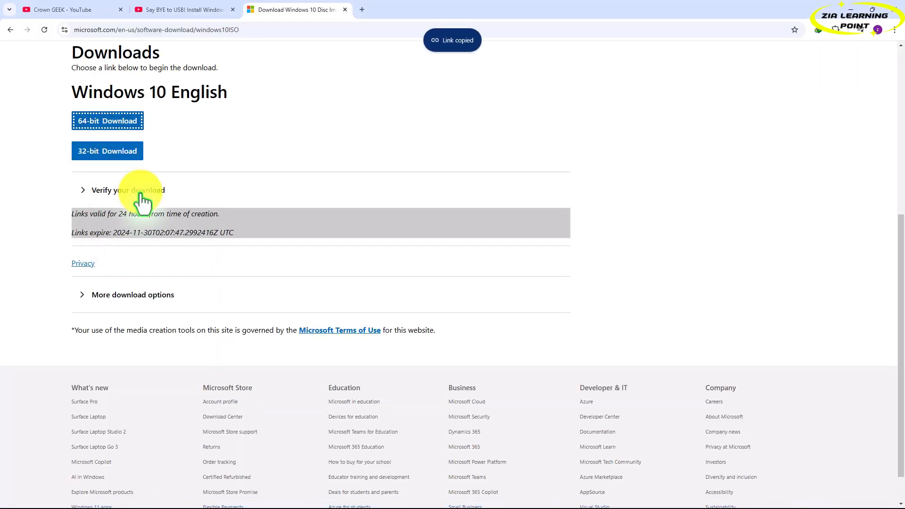
left_click(362, 10)
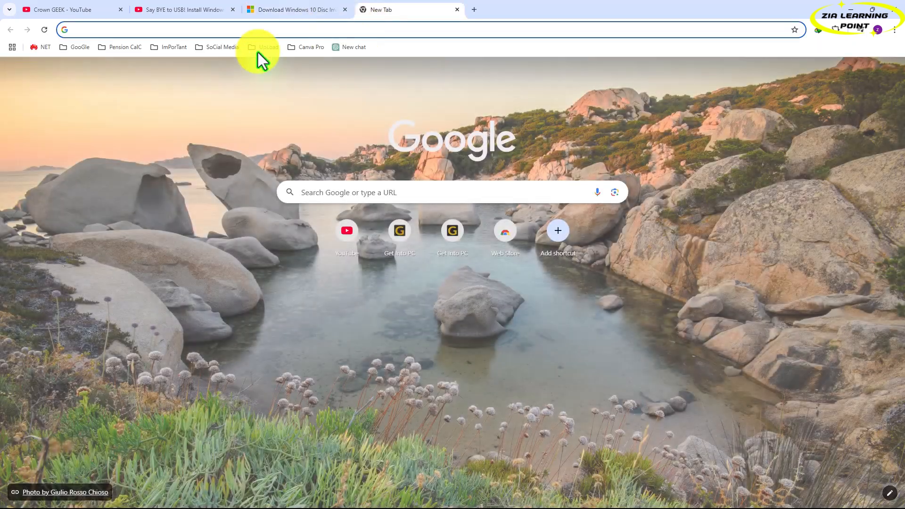
key("ctrl+v")
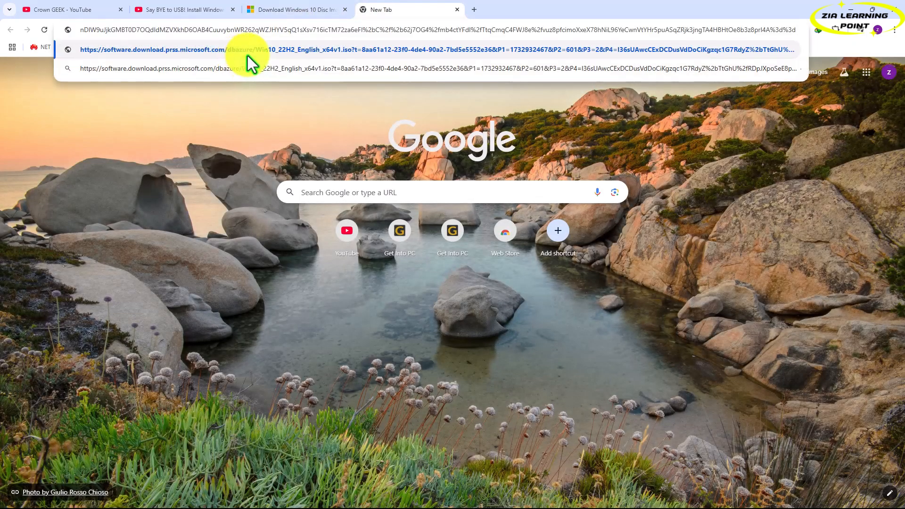
key("Return")
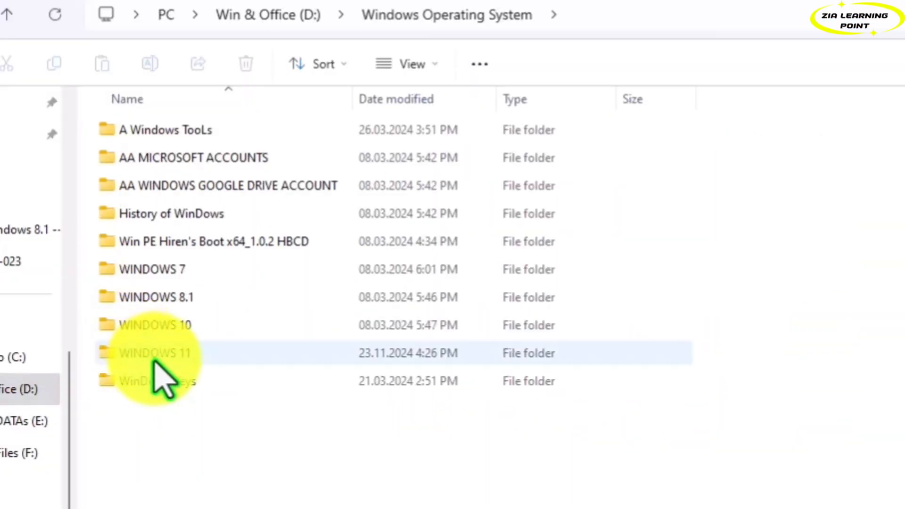
In File Explorer, open WINDOWS 10 and its Eng-US 64x 22H2 subfolder, and select the Win10_22H2_English_x64v1 image to inspect its size.
left_click(188, 211)
double_click(205, 328)
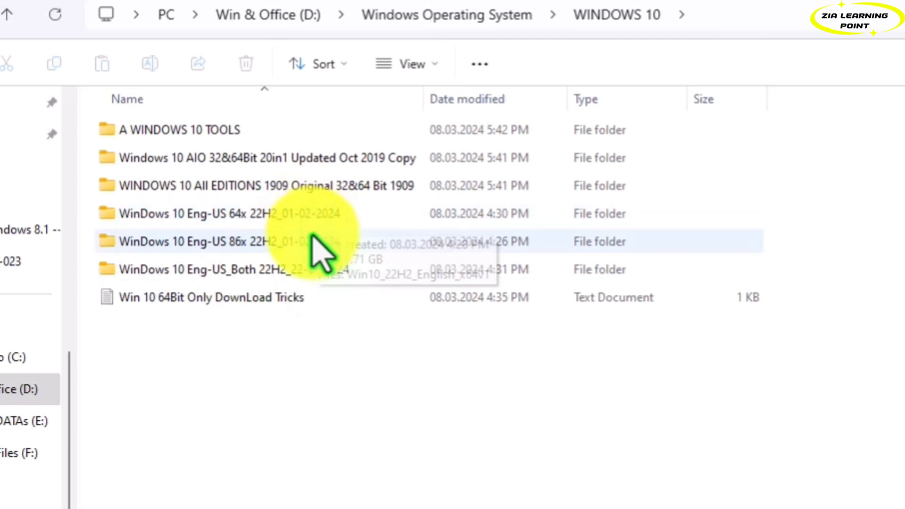
left_click(301, 216)
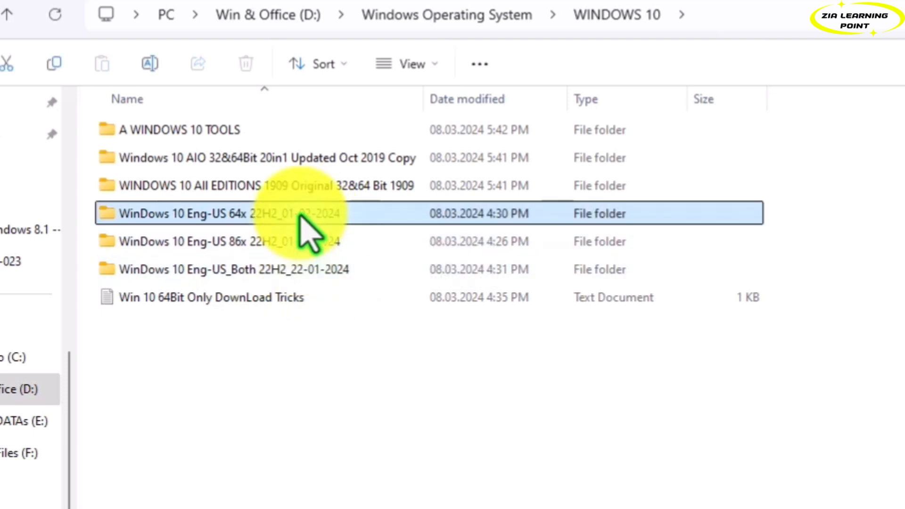
double_click(301, 218)
left_click(193, 139)
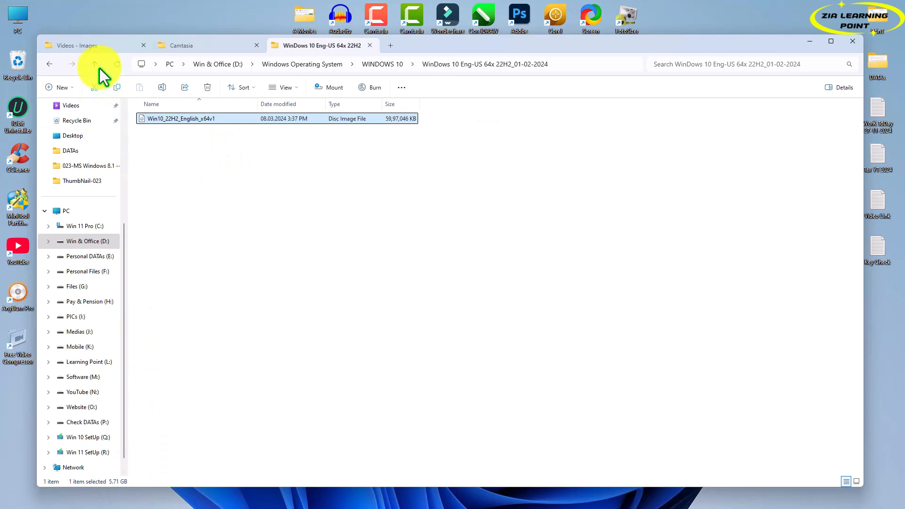
Return to the WINDOWS 10 folder, open the Eng-US 86x 22H2 subfolder, and select its 32-bit disc image to inspect its size.
left_click(94, 64)
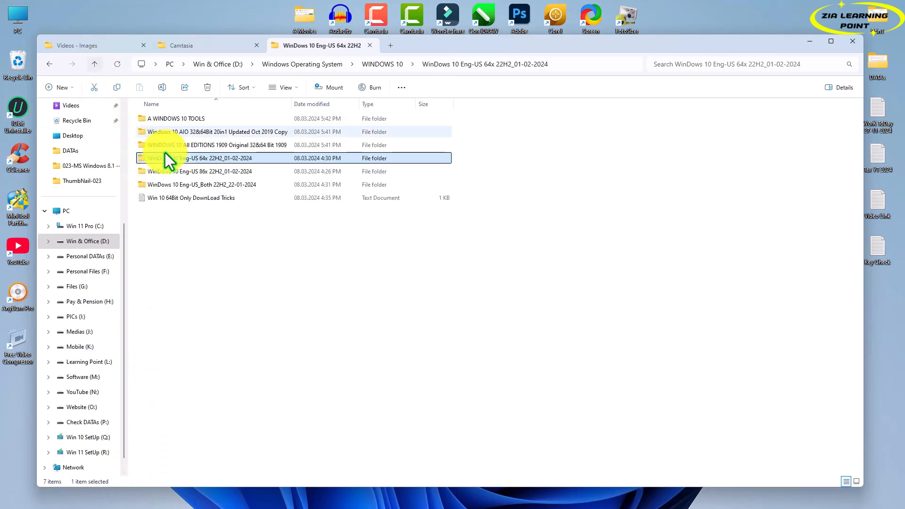
double_click(167, 153)
left_click(167, 123)
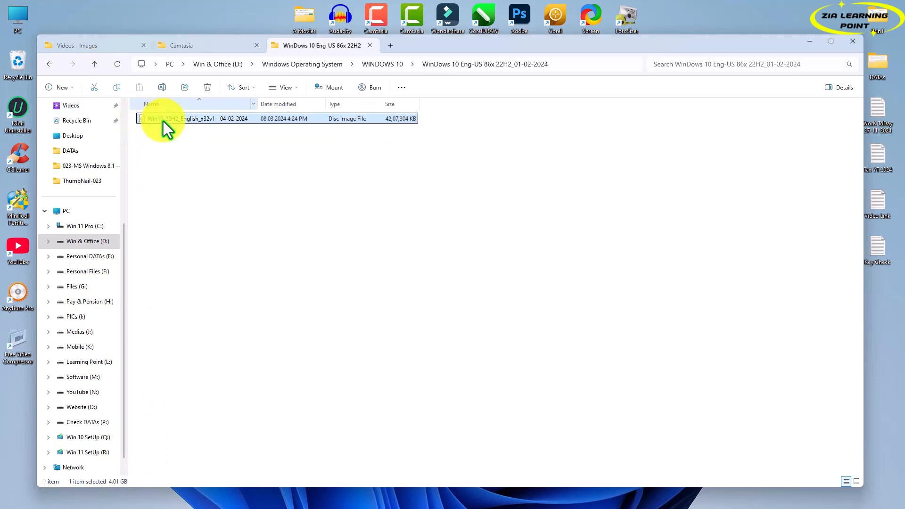
Return to the WINDOWS 10 folder, open the Eng-US_Both 22H2 subfolder, and select its combined disc image to inspect its size.
left_click(96, 65)
double_click(189, 188)
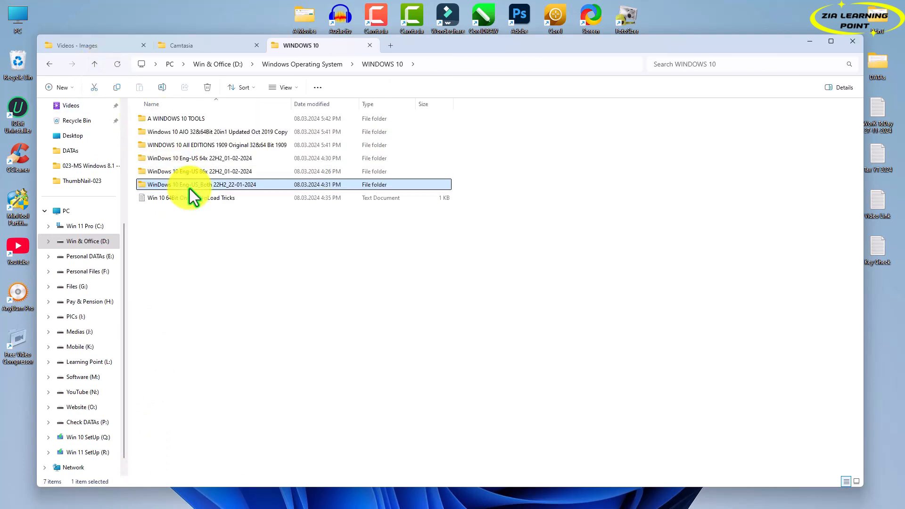
left_click(184, 123)
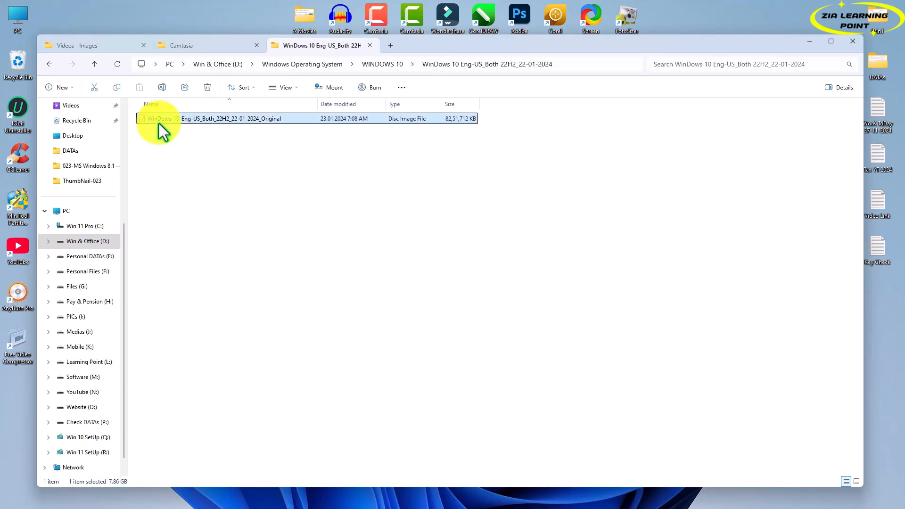